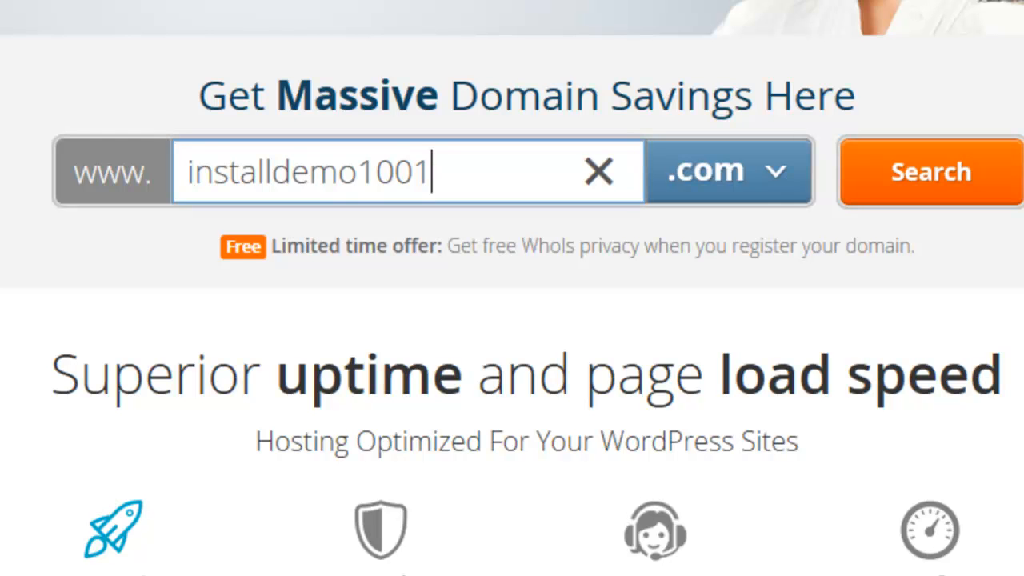
Search for installdemo1001.com and confirm it is available at $9.99 per year
left_click(860, 179)
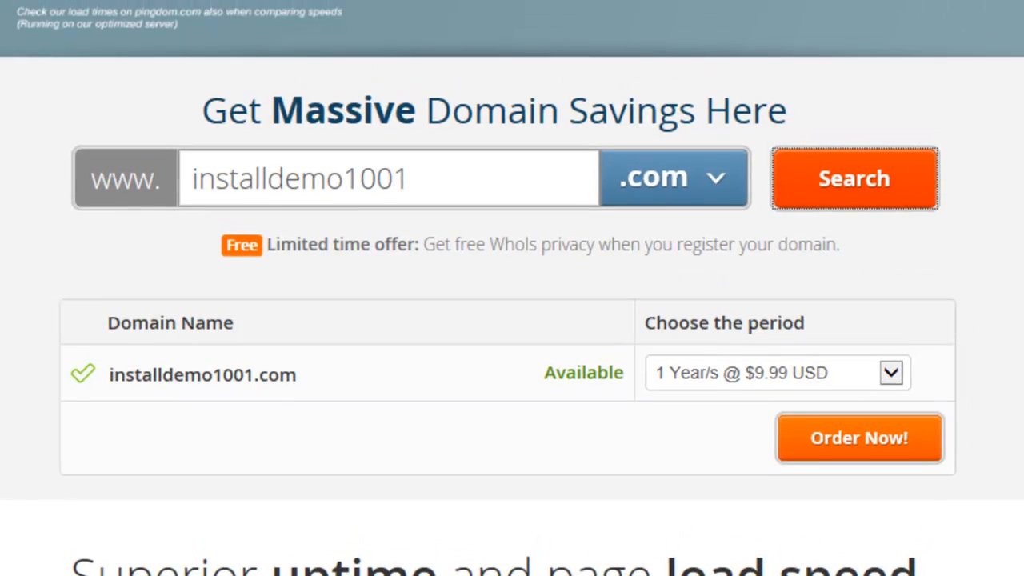
Order installdemo1001.com with the Business WordPress hosting plan and submit the checkout form
left_click(852, 447)
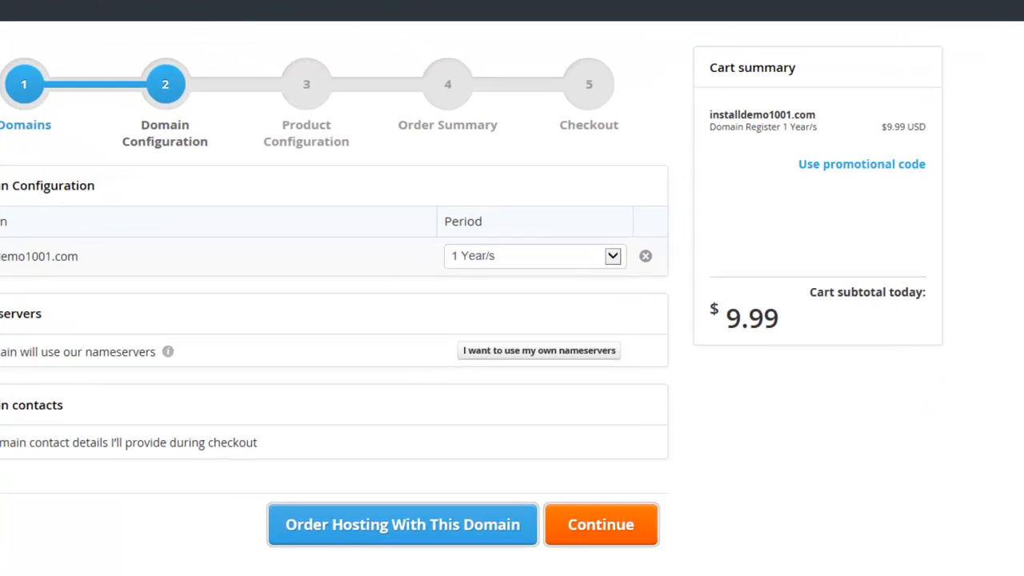
left_click(391, 522)
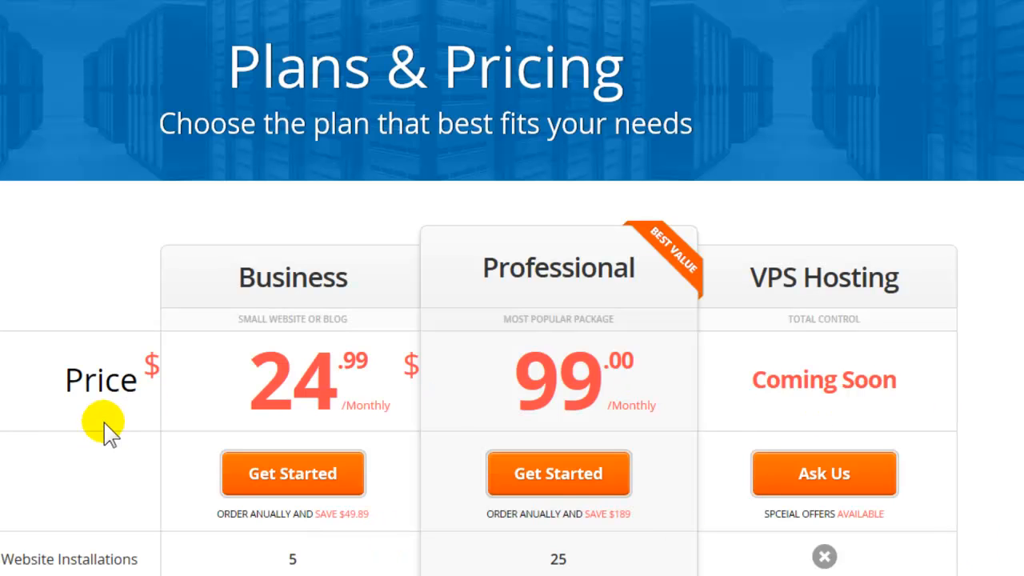
left_click(255, 478)
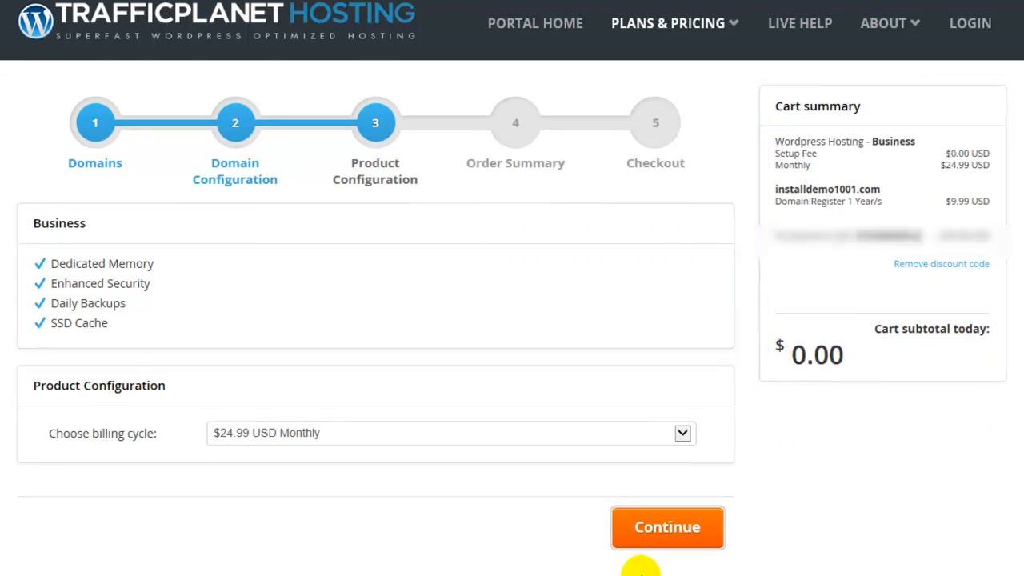
left_click(644, 537)
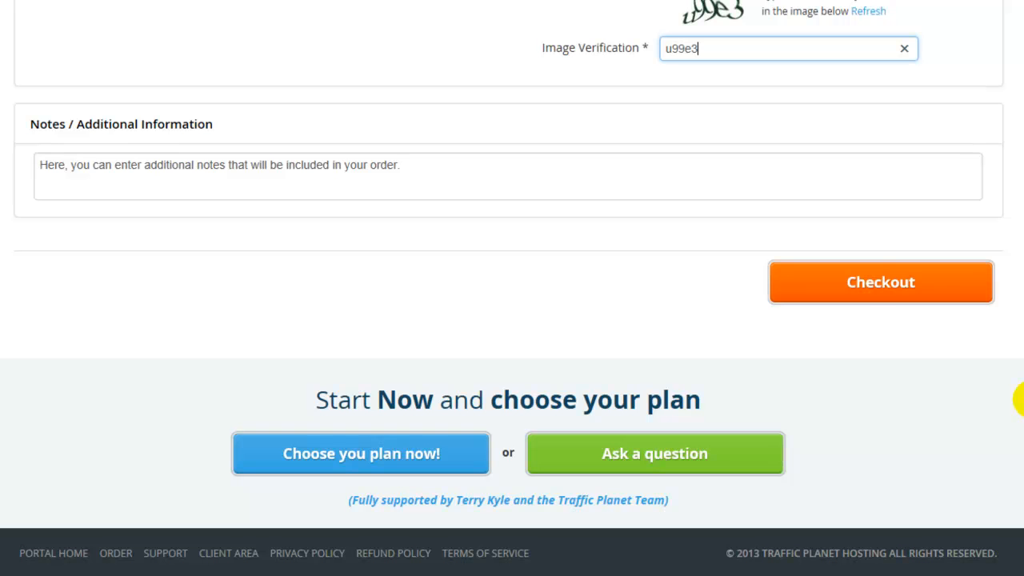
left_click(873, 297)
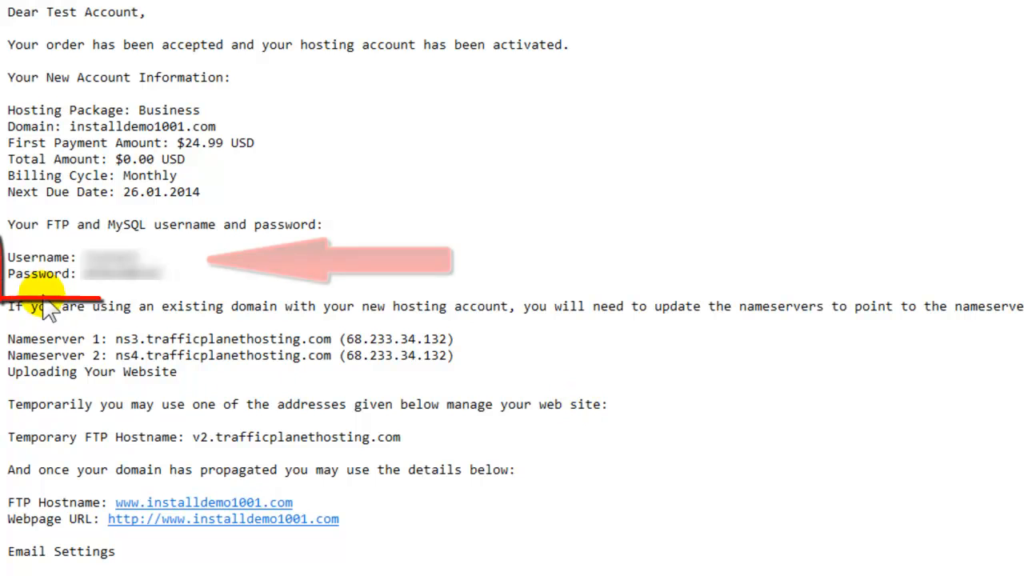
triple_click(8, 258)
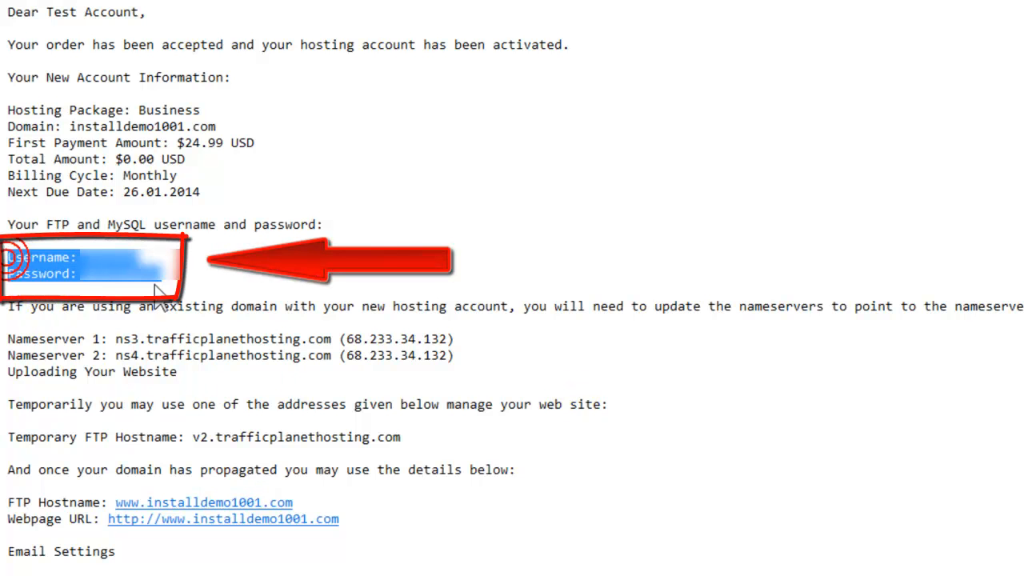
left_click(303, 307)
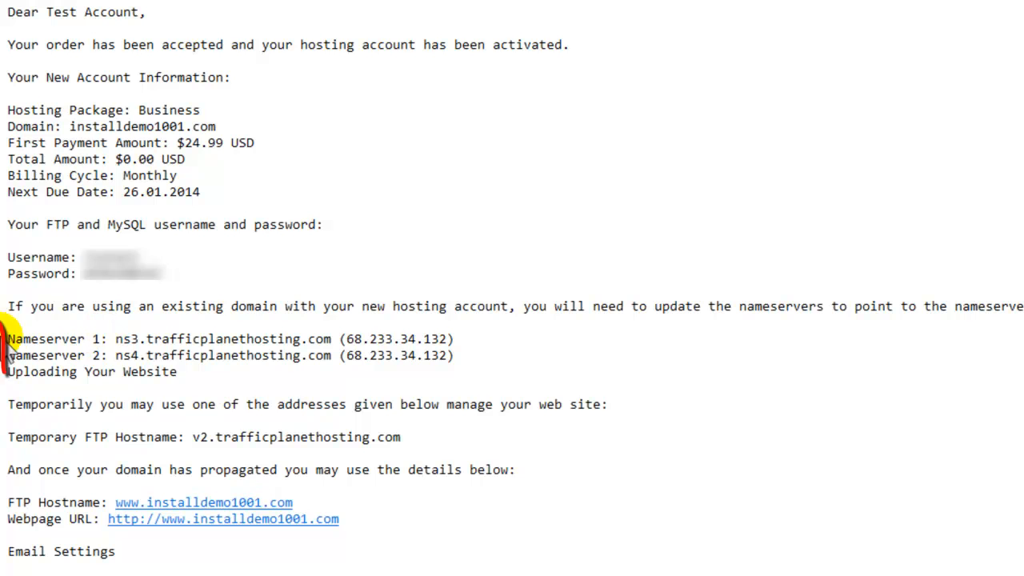
left_click_drag(8, 343, 528, 364)
left_click(541, 361)
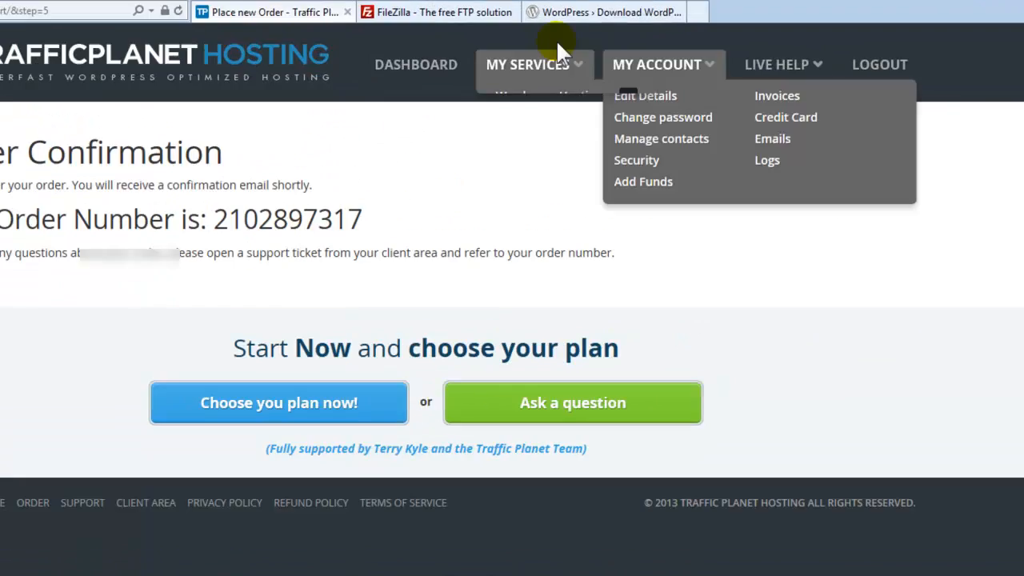
mouse_move(600, 64)
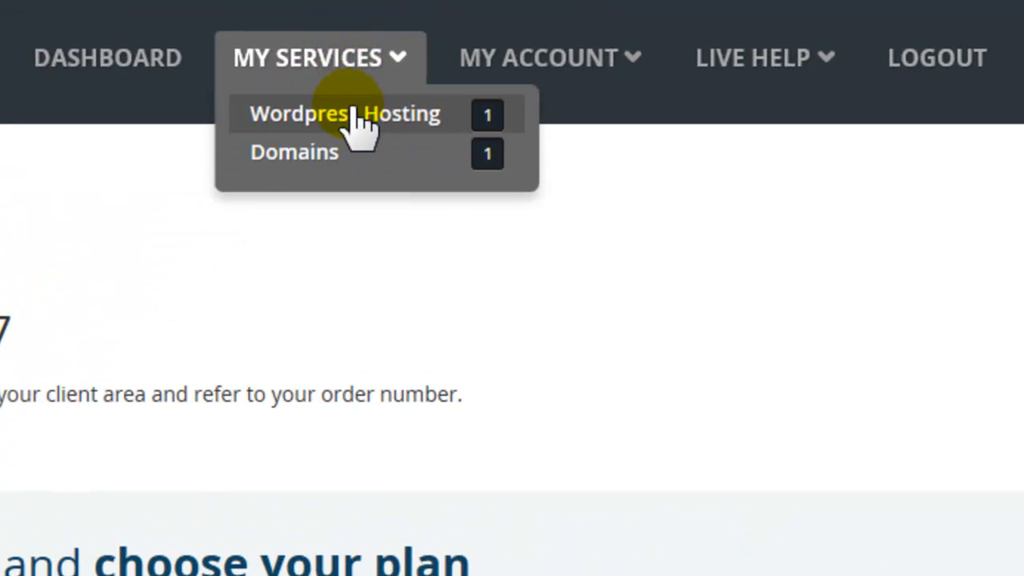
Open the installdemo1001.com WordPress hosting service and its Manage Websites page
left_click(352, 108)
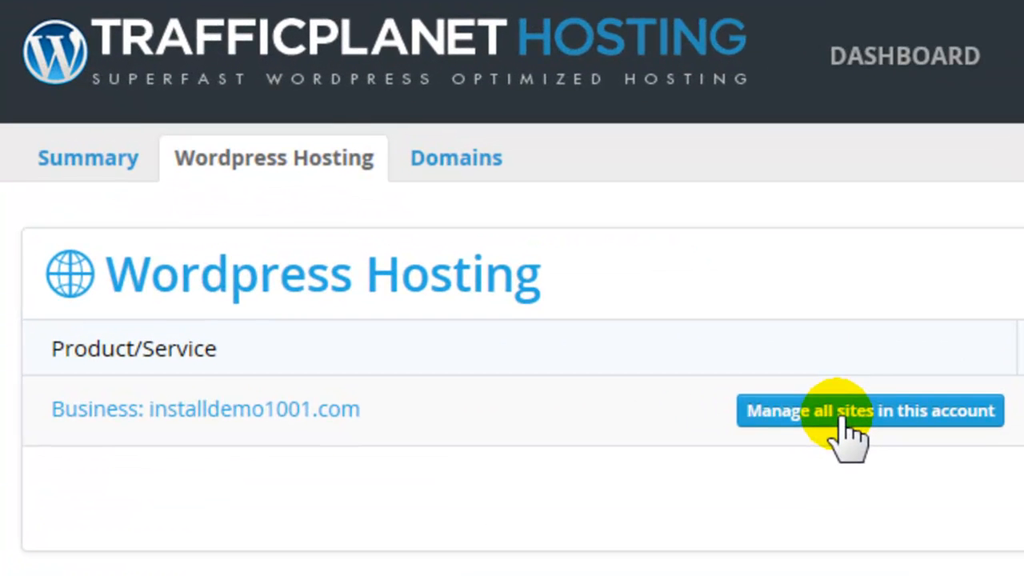
left_click_drag(439, 411, 193, 417)
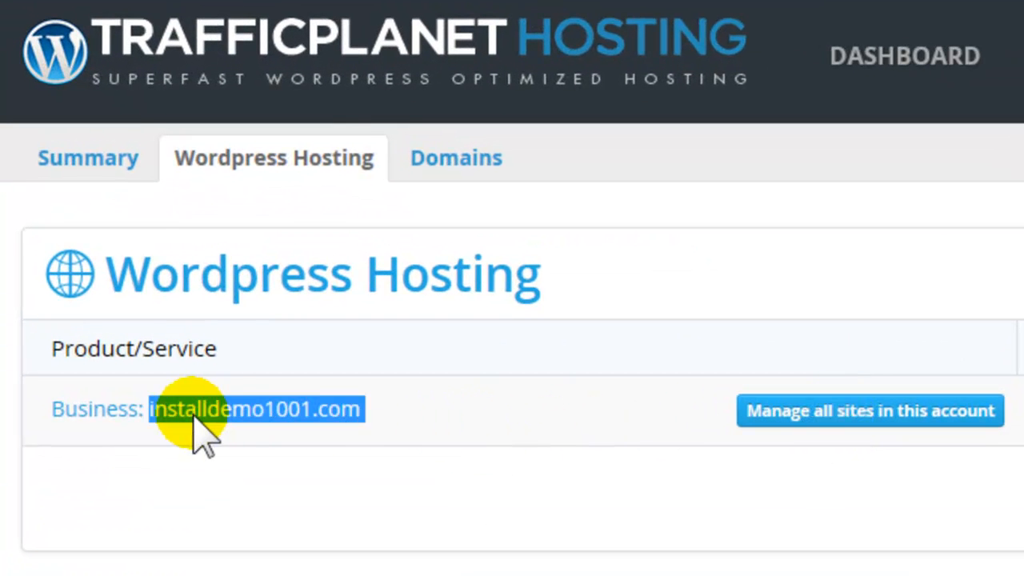
left_click(433, 422)
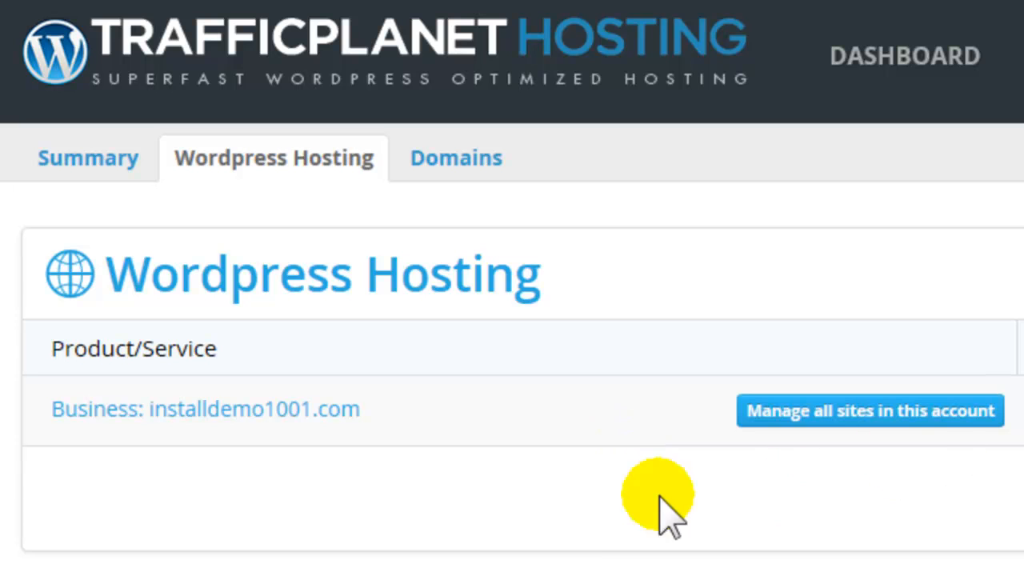
left_click(852, 424)
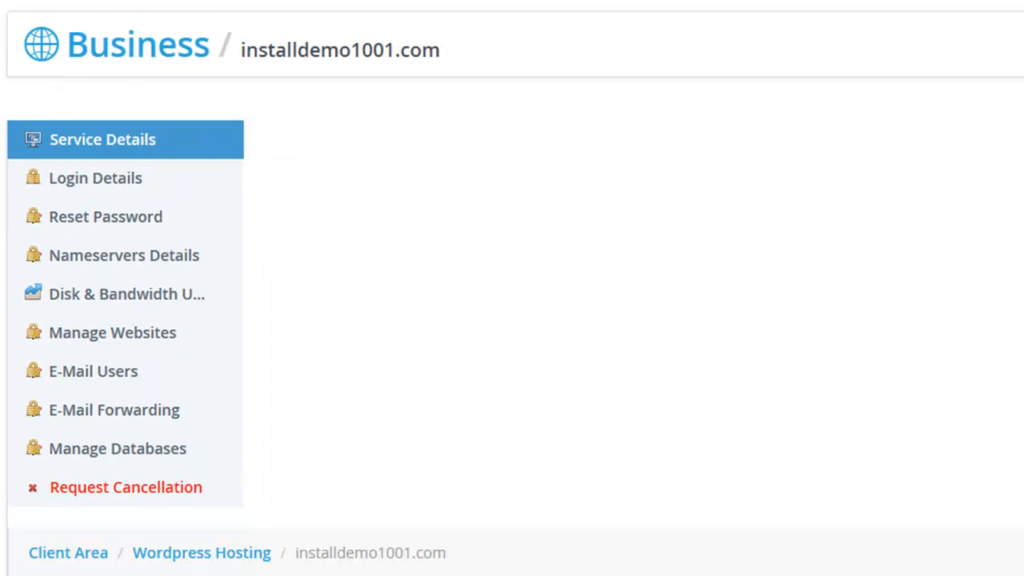
scroll(51, 179, "down", 2)
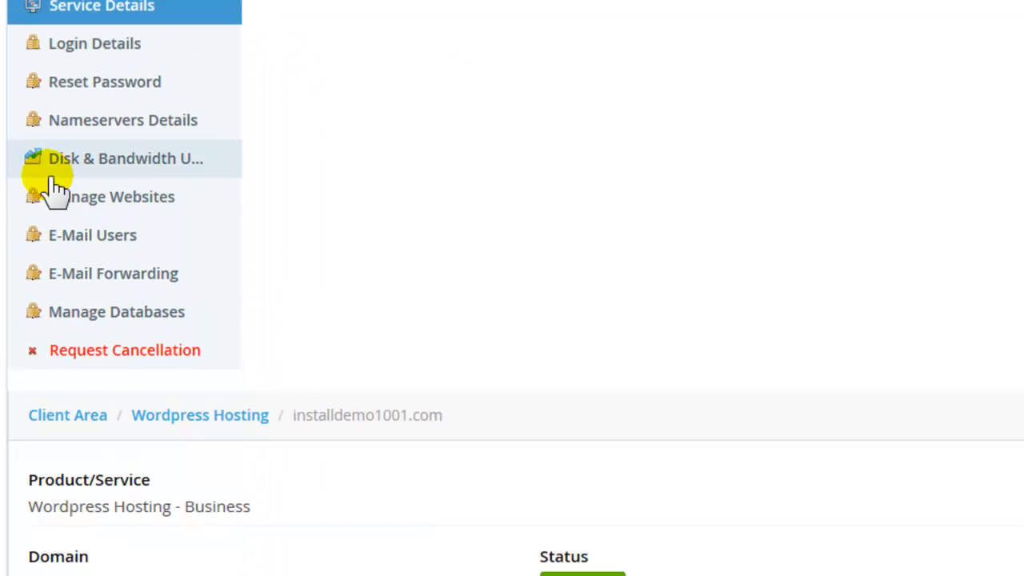
left_click(68, 195)
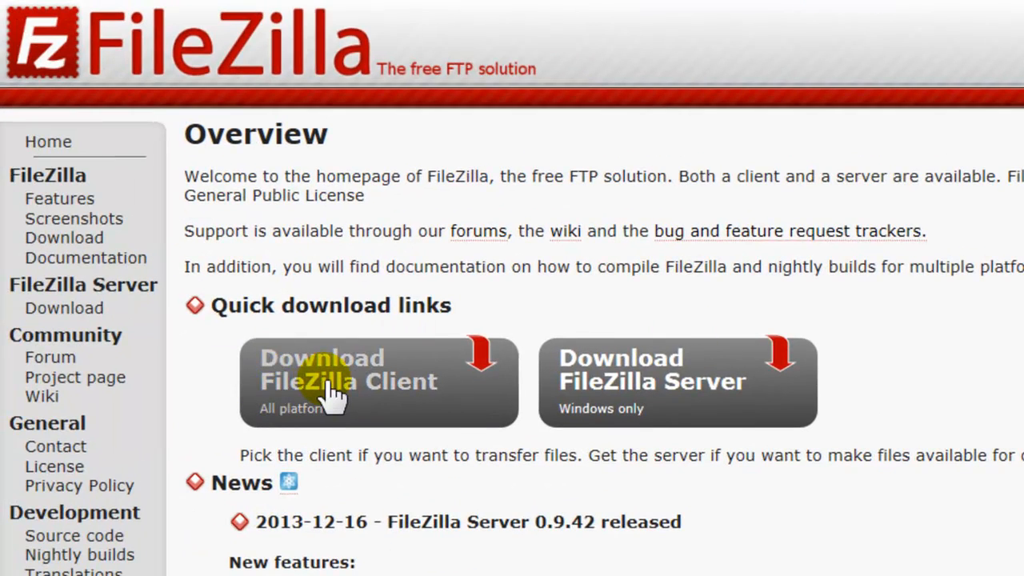
Start downloading the FileZilla client and the WordPress 3.8 zip through BitComet
left_click(334, 398)
left_click(349, 308)
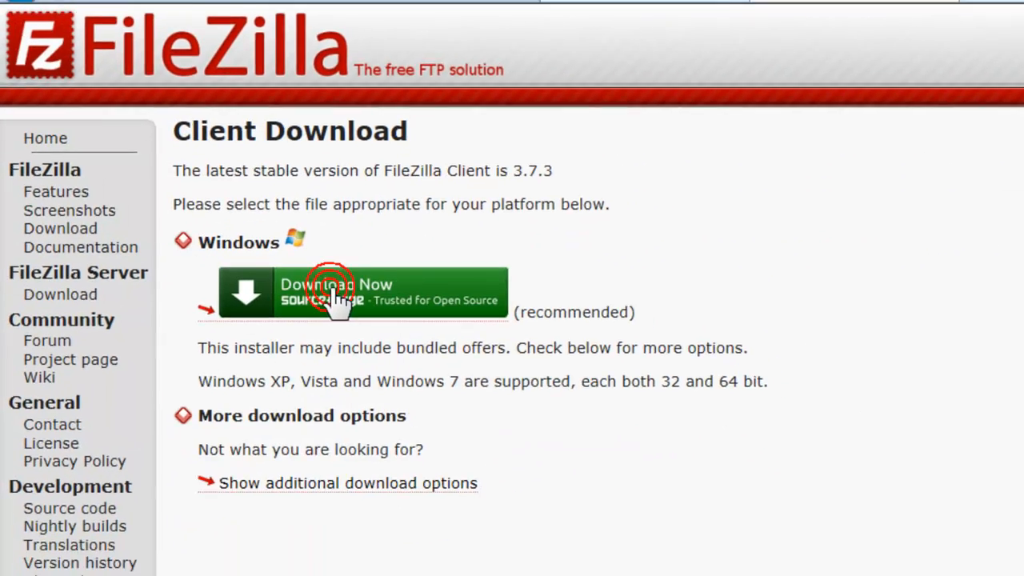
left_click(632, 28)
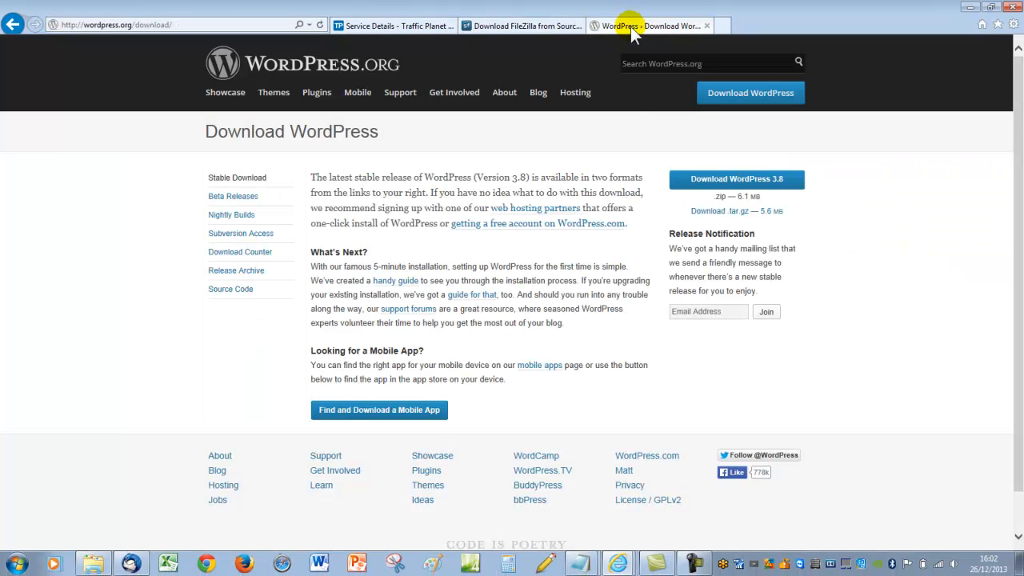
left_click(715, 183)
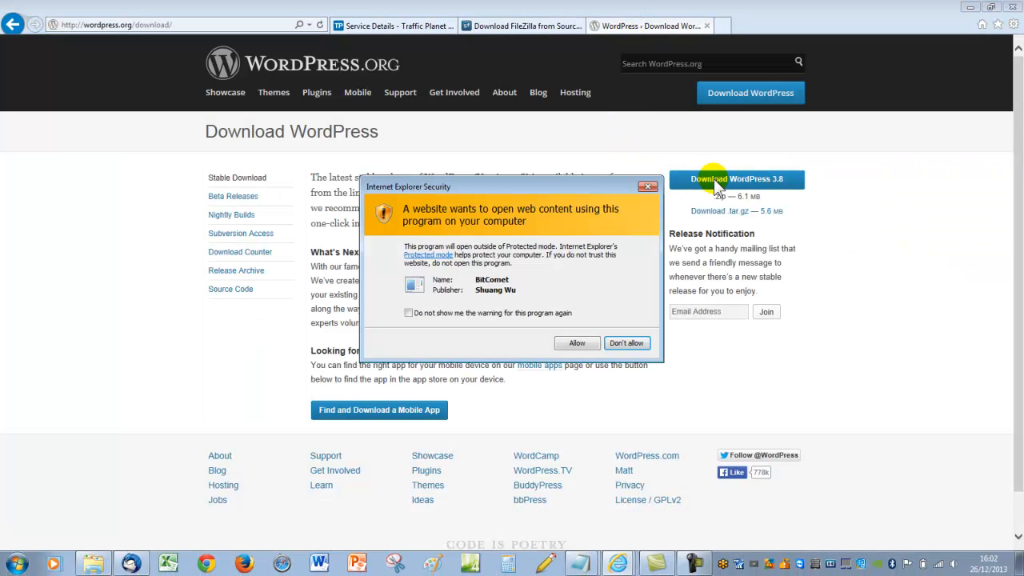
left_click(577, 342)
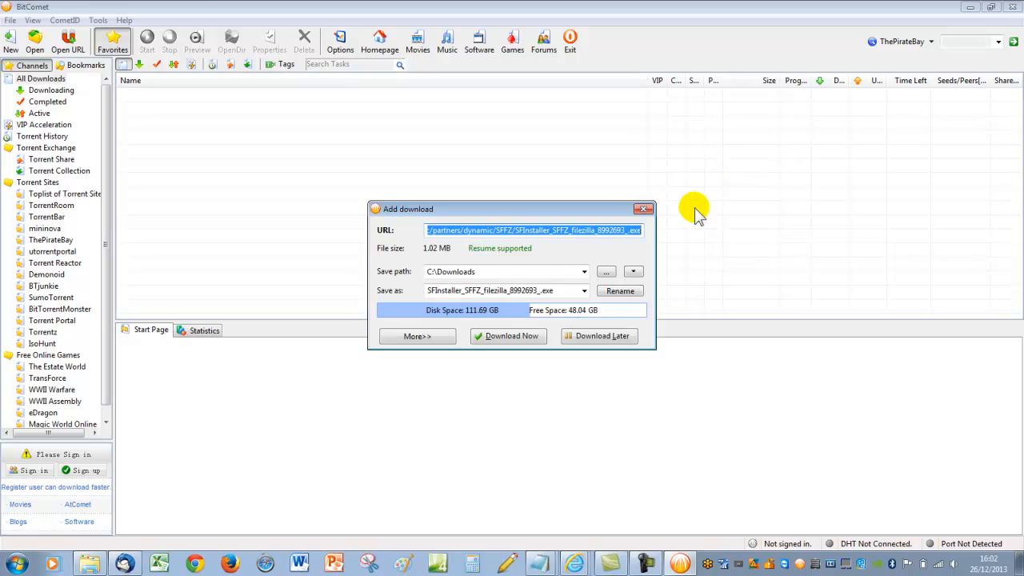
Queue the FileZilla installer with Download Later so both files land in Desktop2
left_click(584, 336)
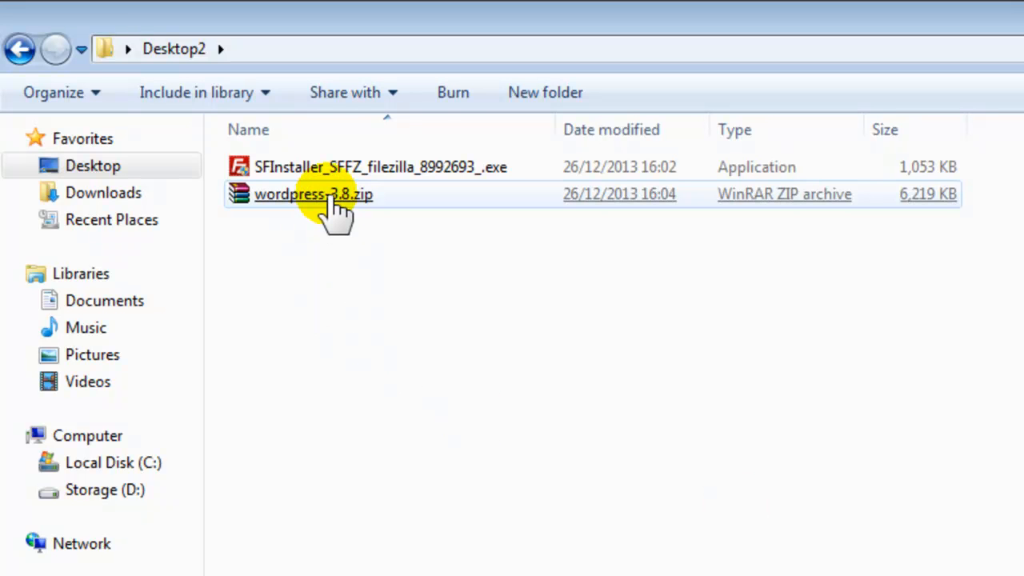
Extract wordpress-3.8.zip into a wordpress-3.8 folder
left_click(329, 200)
right_click(331, 200)
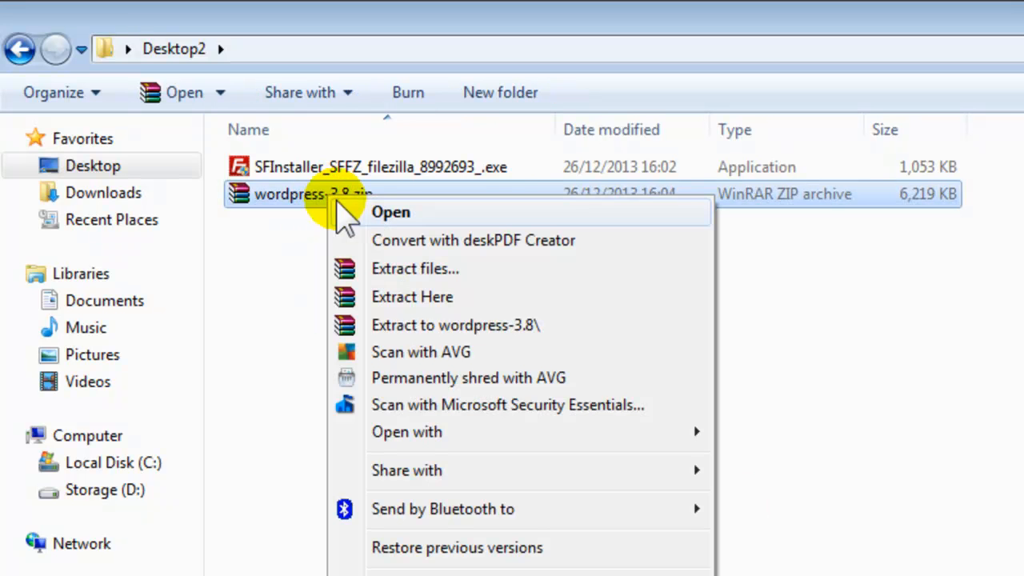
left_click(411, 326)
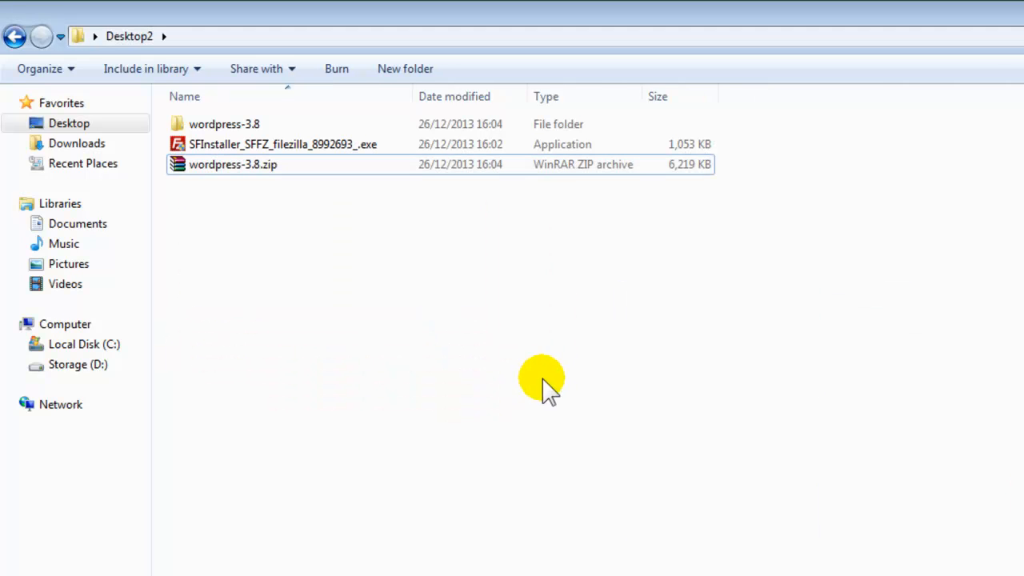
Run the FileZilla installer and take installdemo1001.com from Existing websites as the server host
left_click(301, 149)
double_click(301, 149)
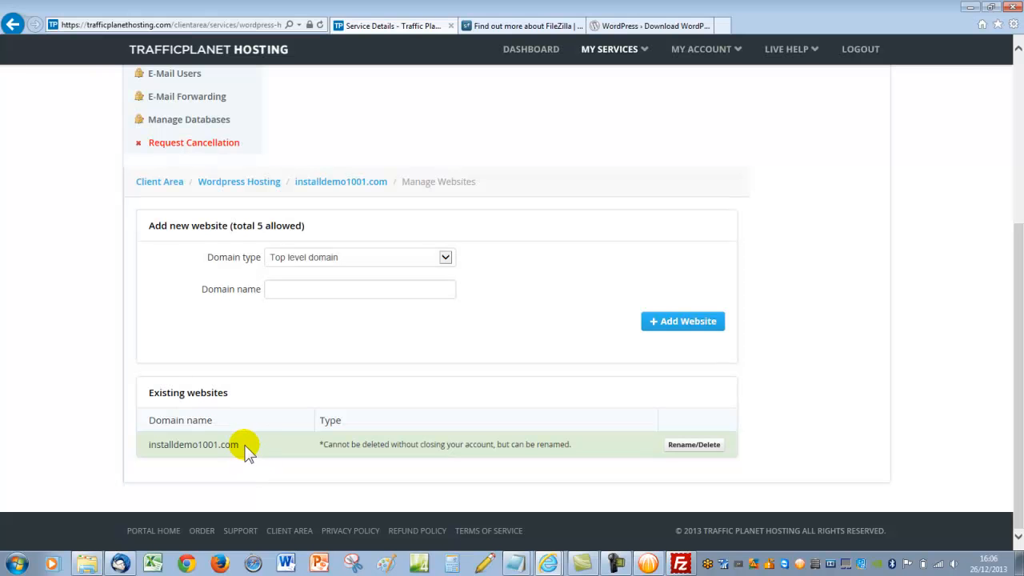
double_click(232, 445)
key("ctrl+c")
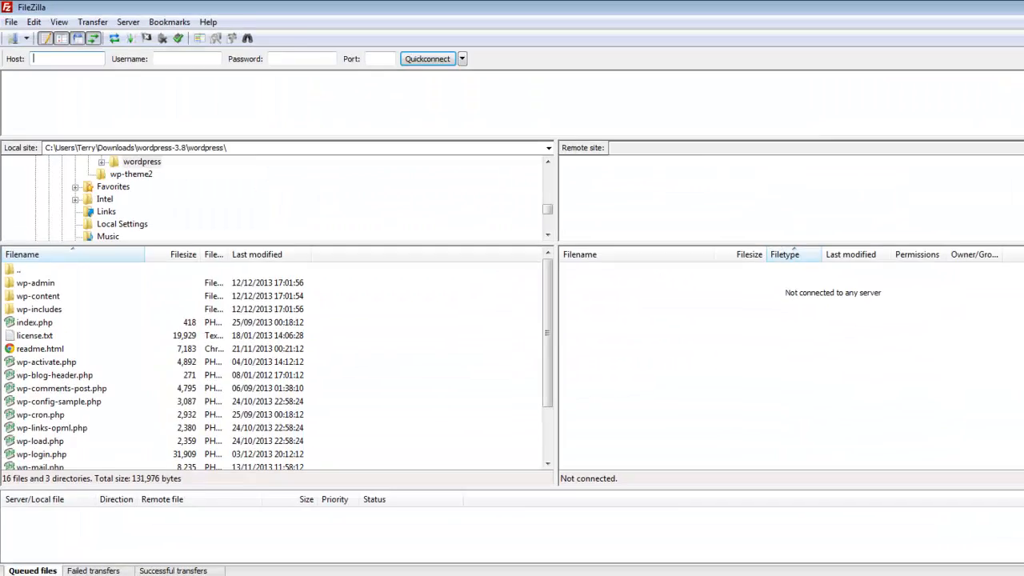
left_click(214, 176)
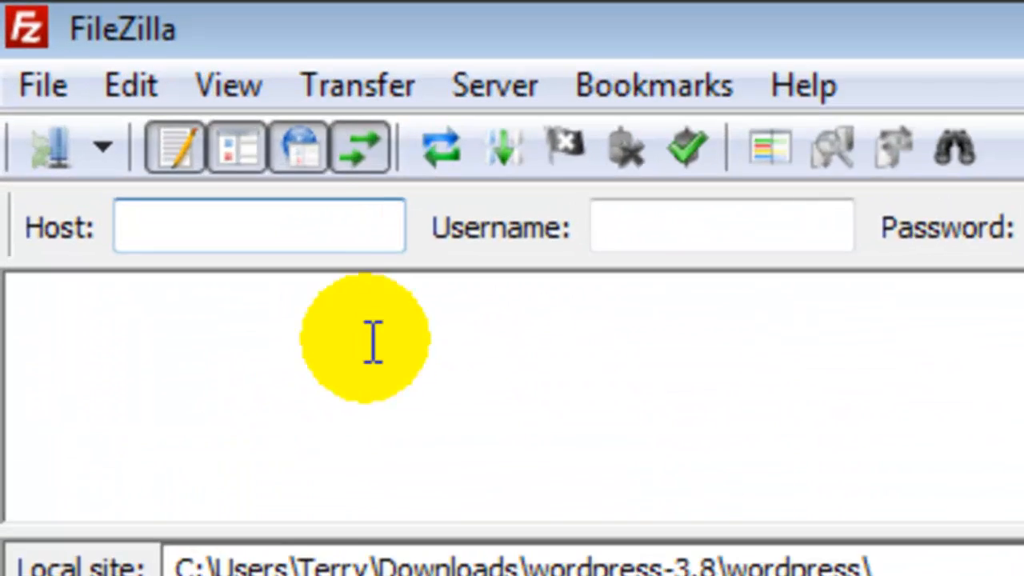
Quickconnect to host installdemo1001.com with the account's FTP username and password
key("ctrl+v")
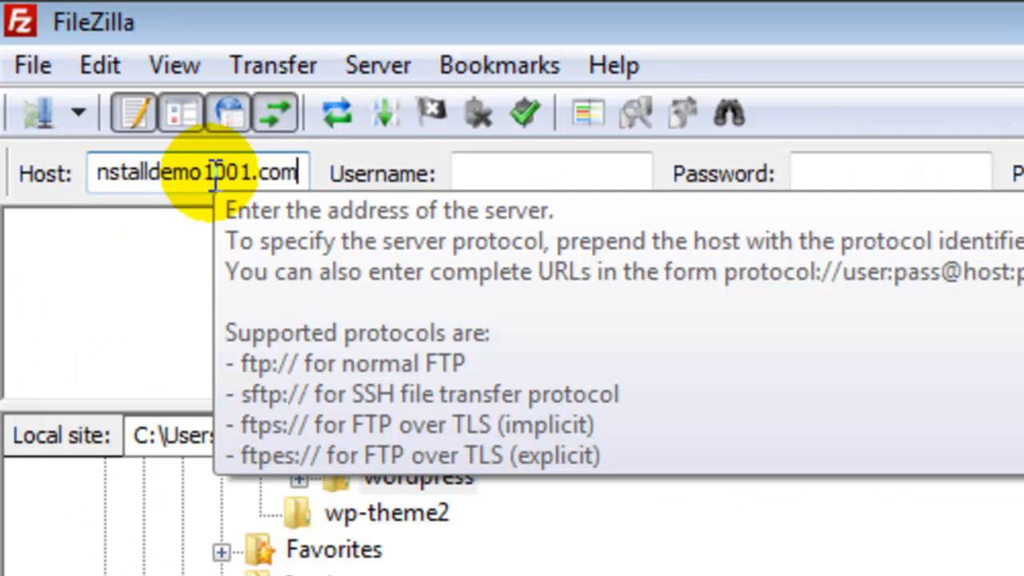
left_click(211, 173)
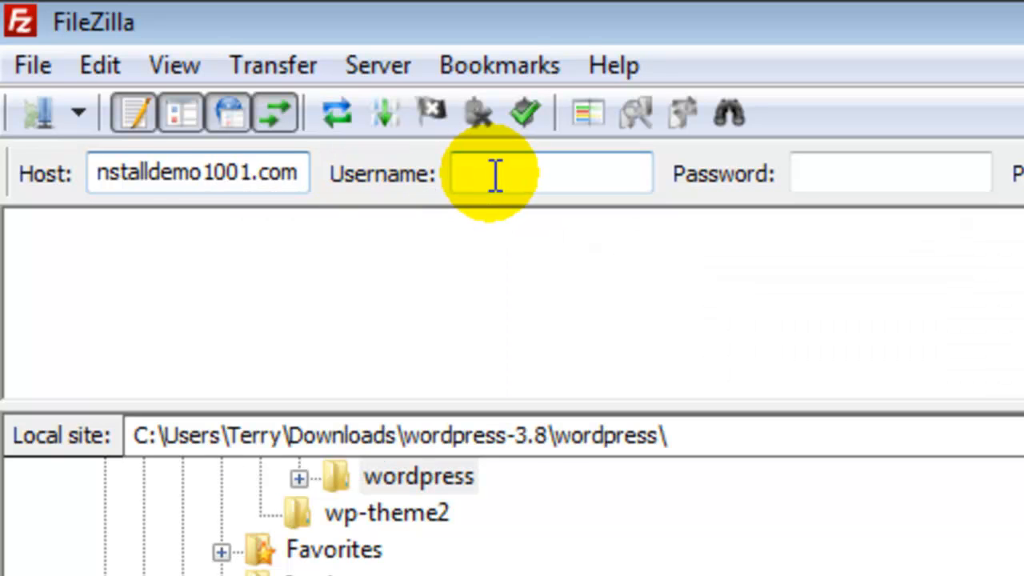
left_click(485, 180)
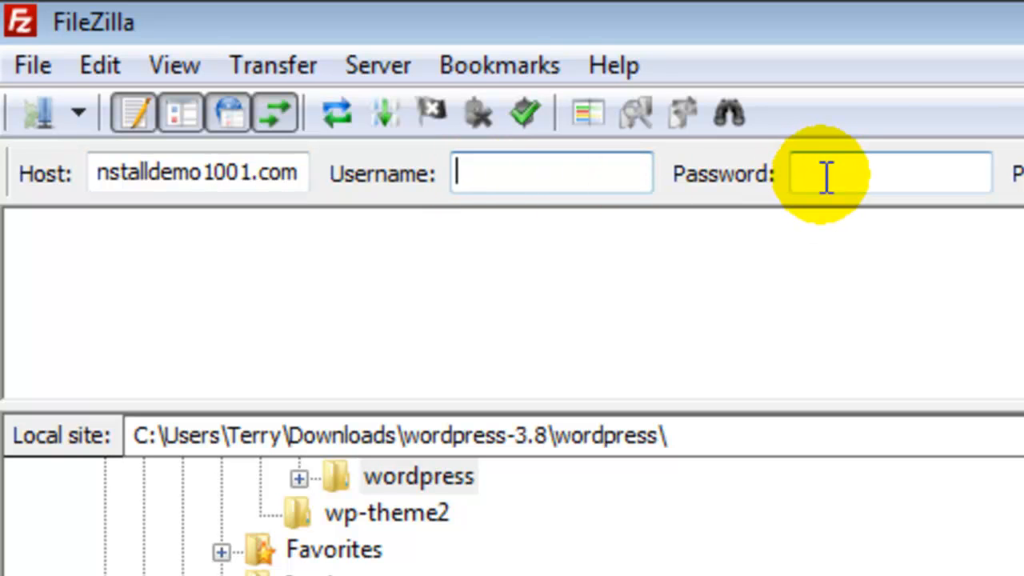
left_click(36, 66)
mouse_move(100, 66)
mouse_move(30, 67)
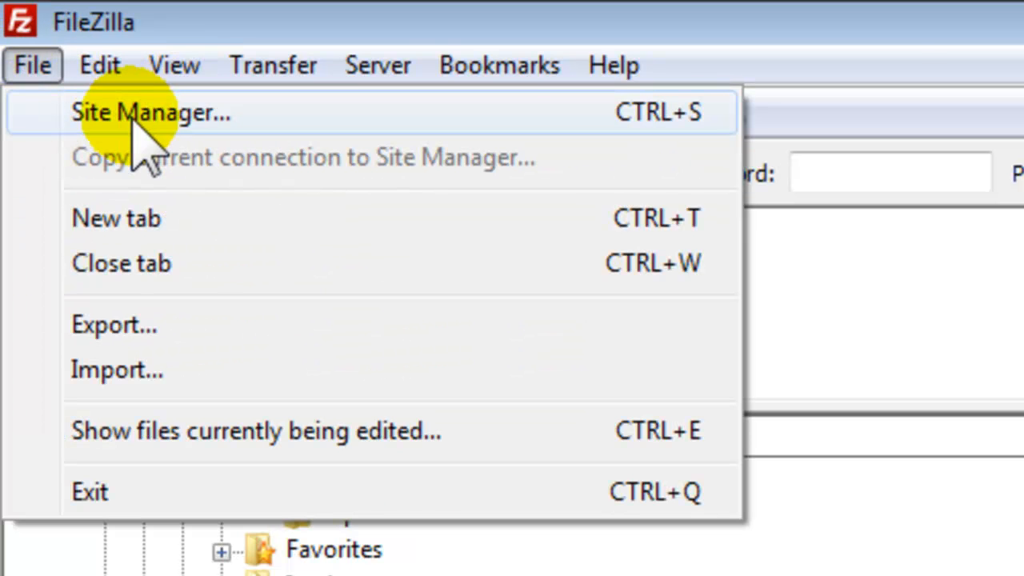
left_click(890, 45)
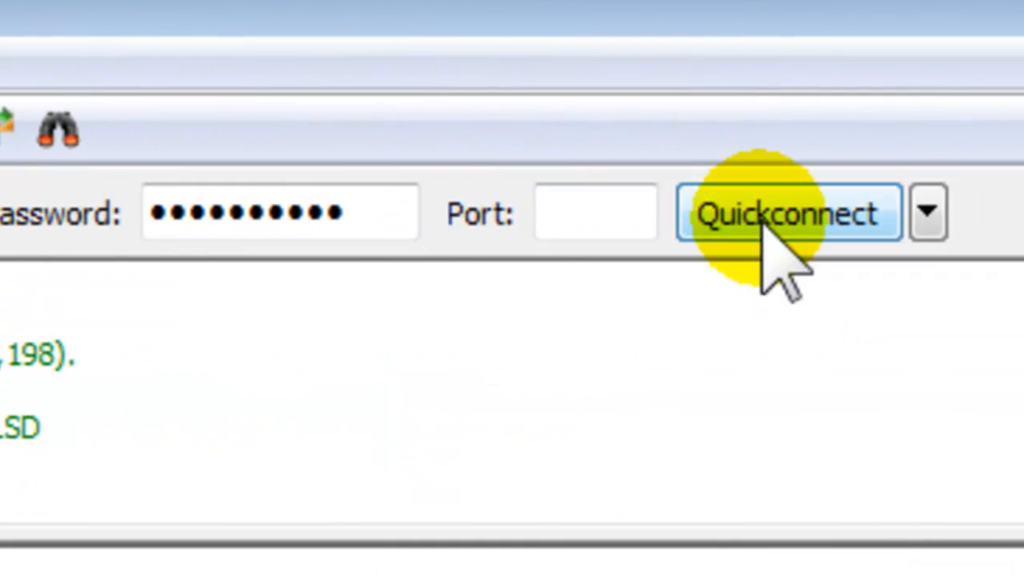
left_click(765, 219)
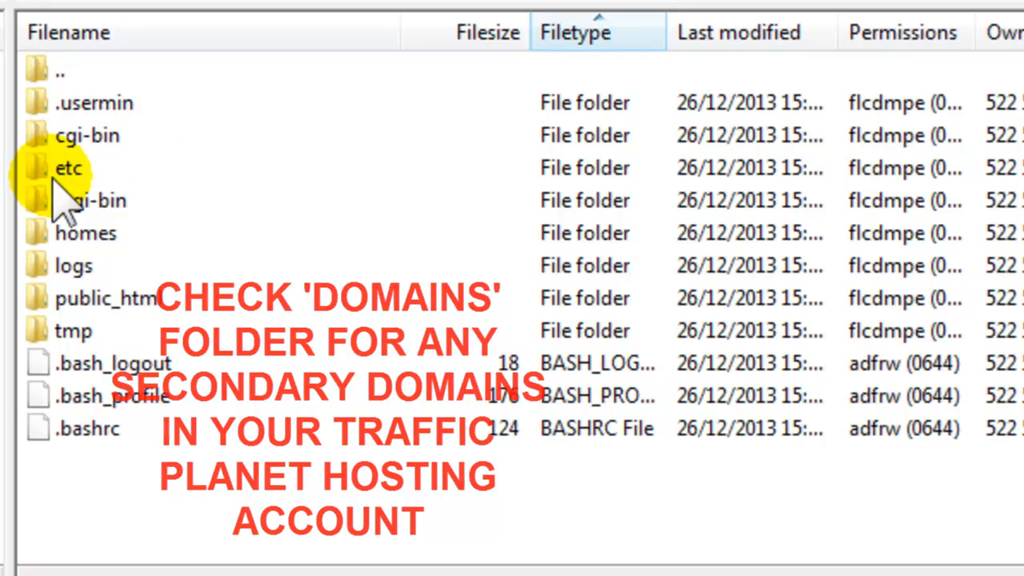
Open remote public_html and the local wordpress-3.8\wordpress folder side by side
double_click(96, 304)
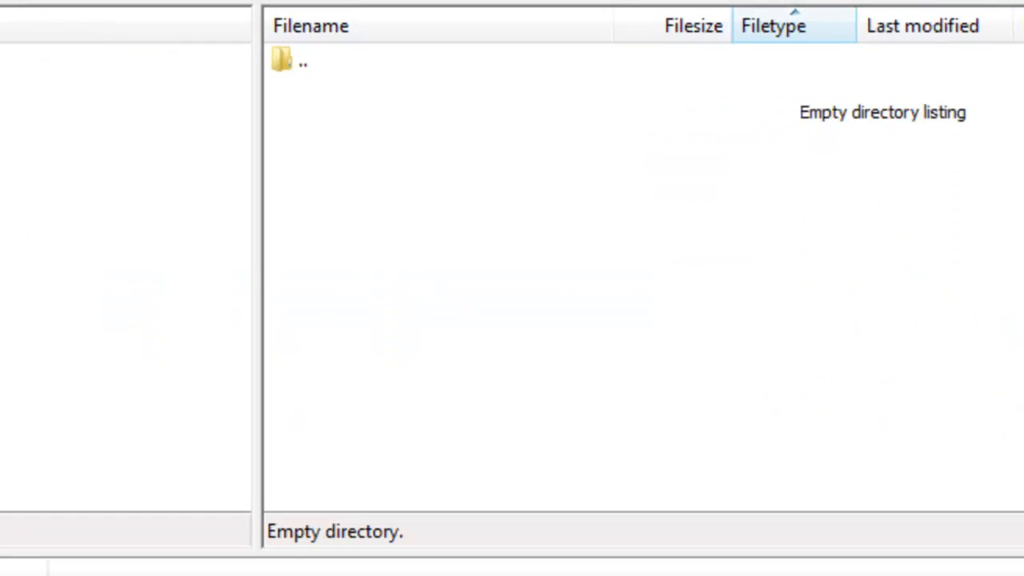
double_click(51, 53)
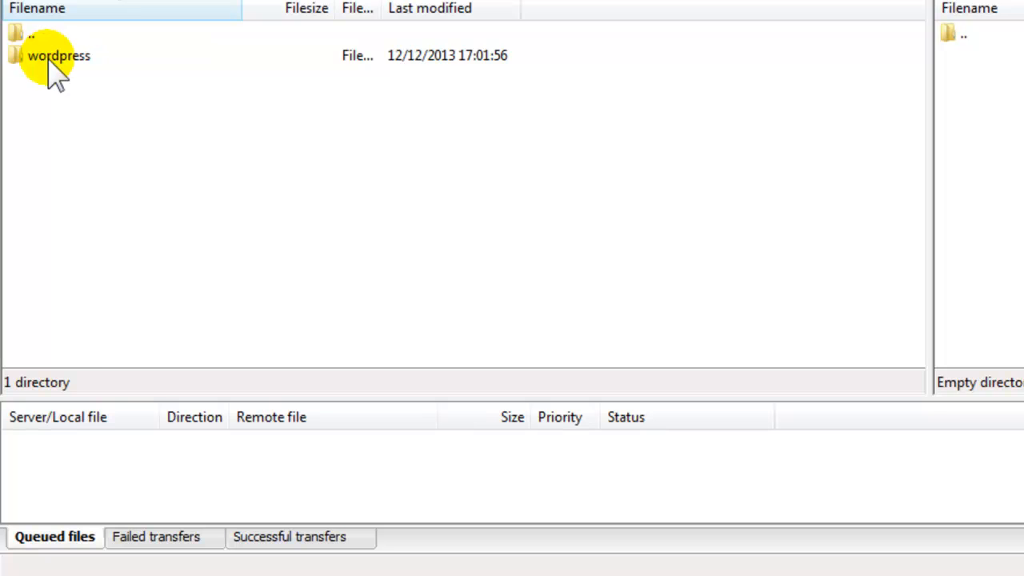
double_click(50, 56)
Upload every file and folder from the local wordpress folder into public_html
key("ctrl+a")
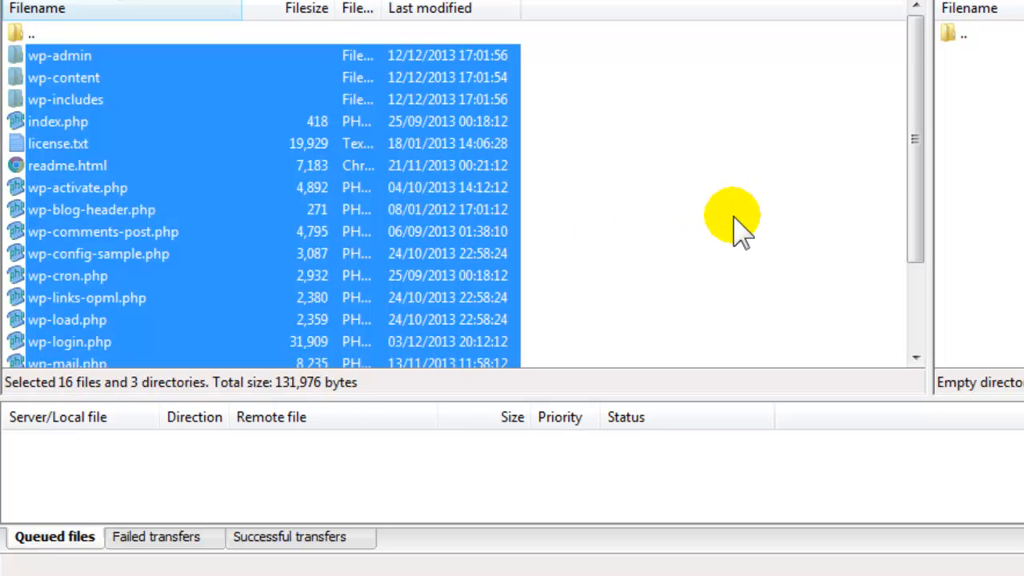
left_click_drag(212, 88, 977, 201)
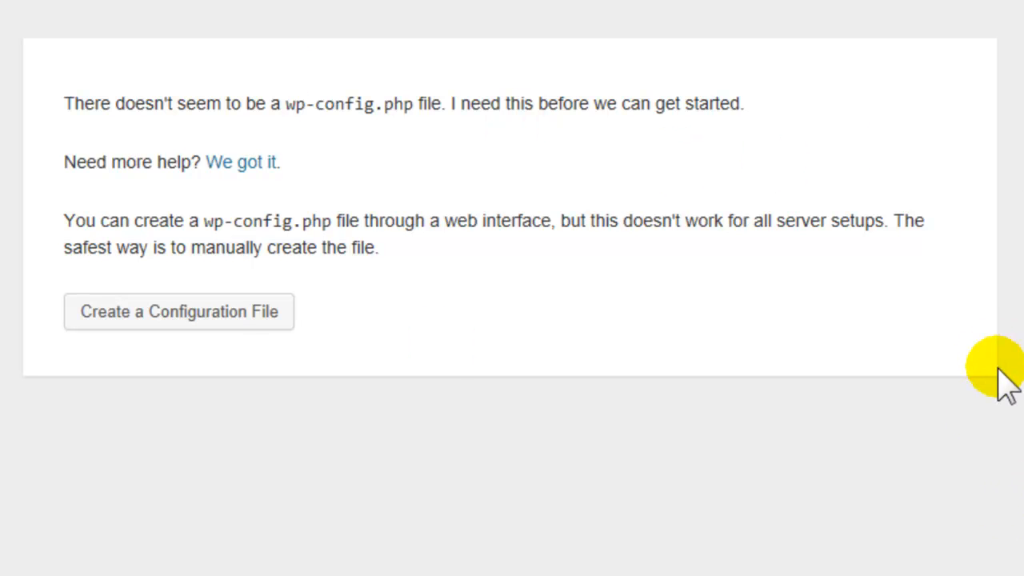
Start creating wp-config.php and select the default 'wordpress' Database Name for editing
left_click(202, 312)
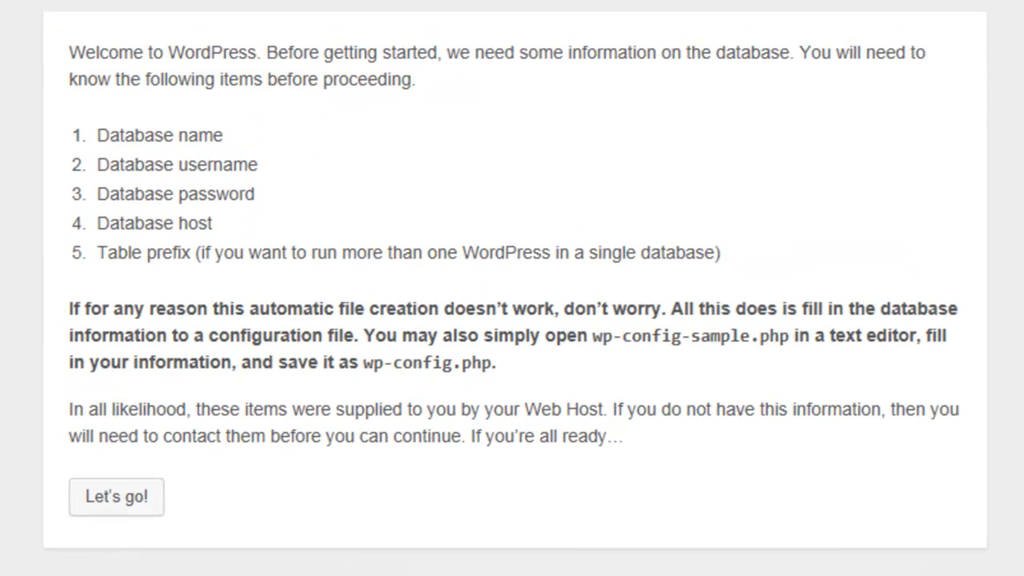
left_click(112, 542)
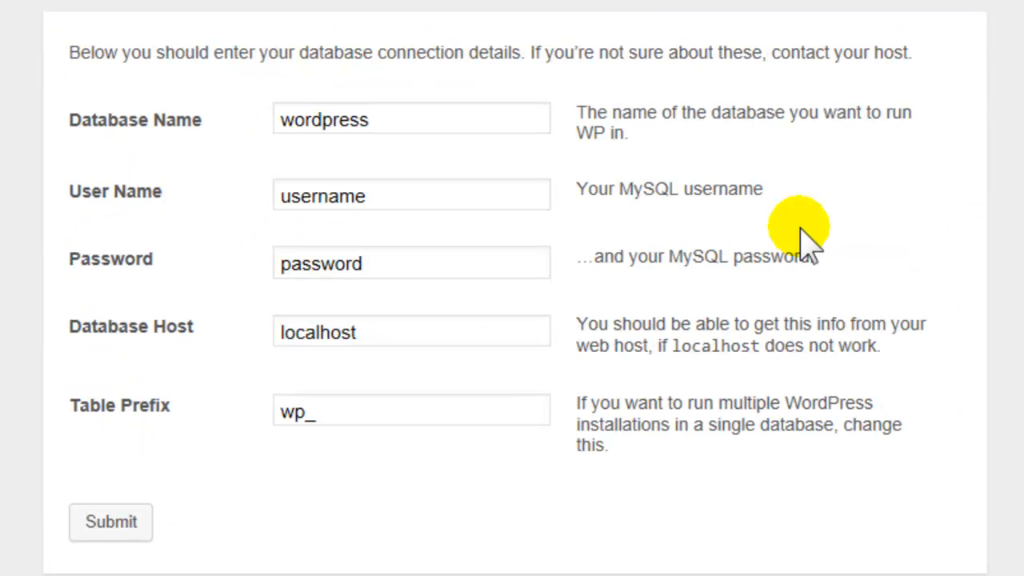
double_click(388, 118)
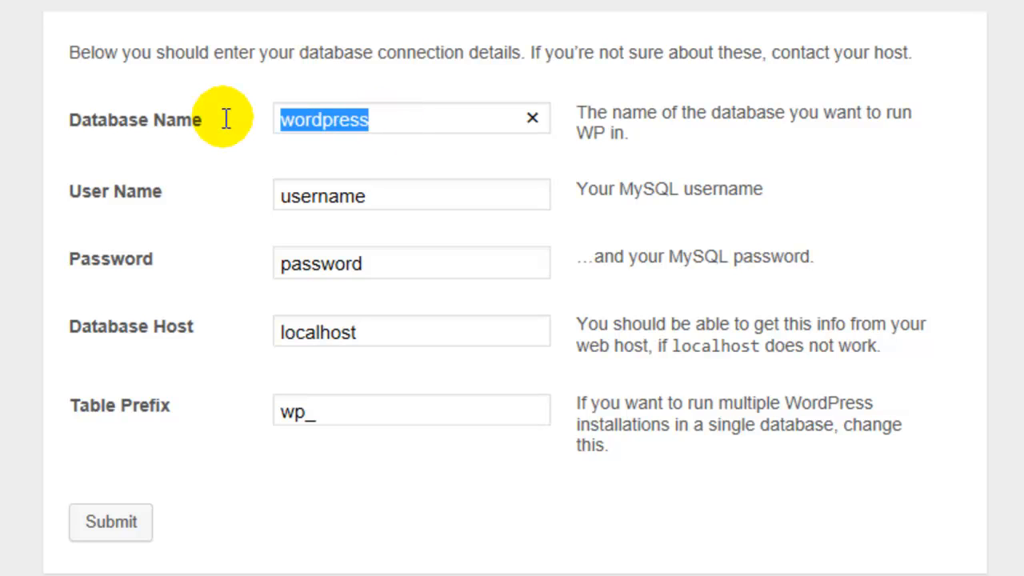
left_click(387, 120)
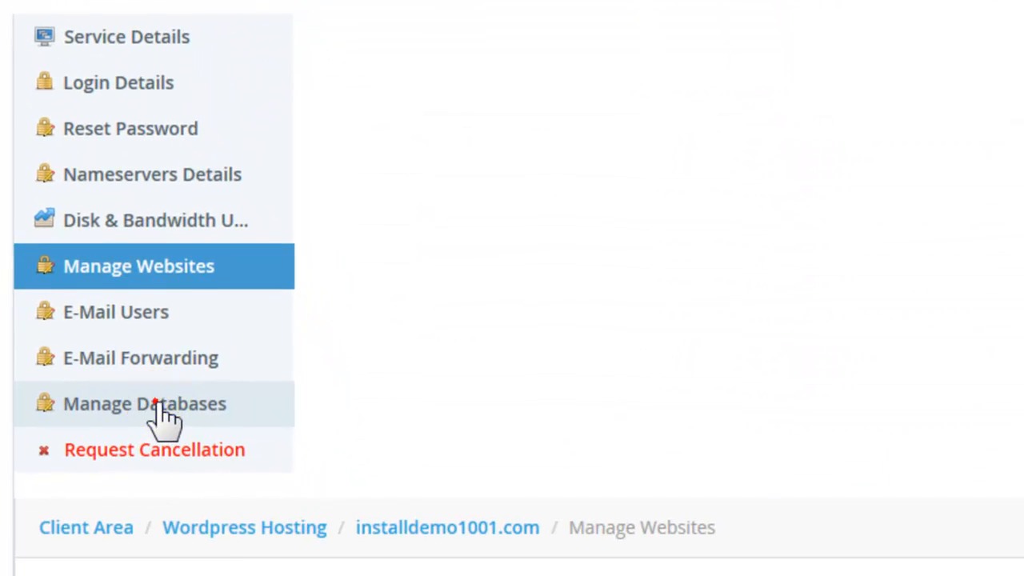
Copy the database name 'install' from Manage Databases and enter it as WordPress's Database Name
left_click(164, 408)
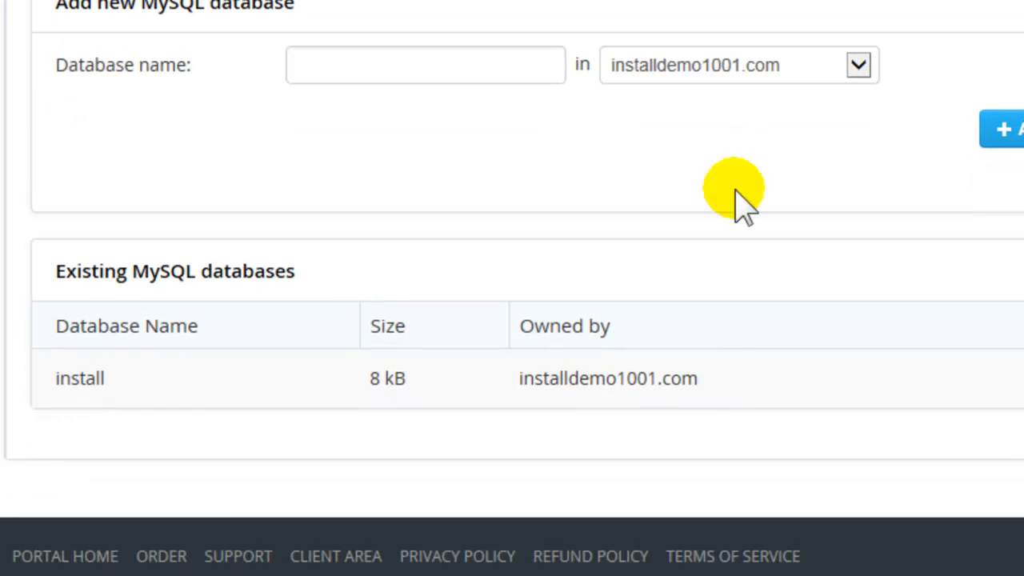
left_click_drag(102, 386, 55, 381)
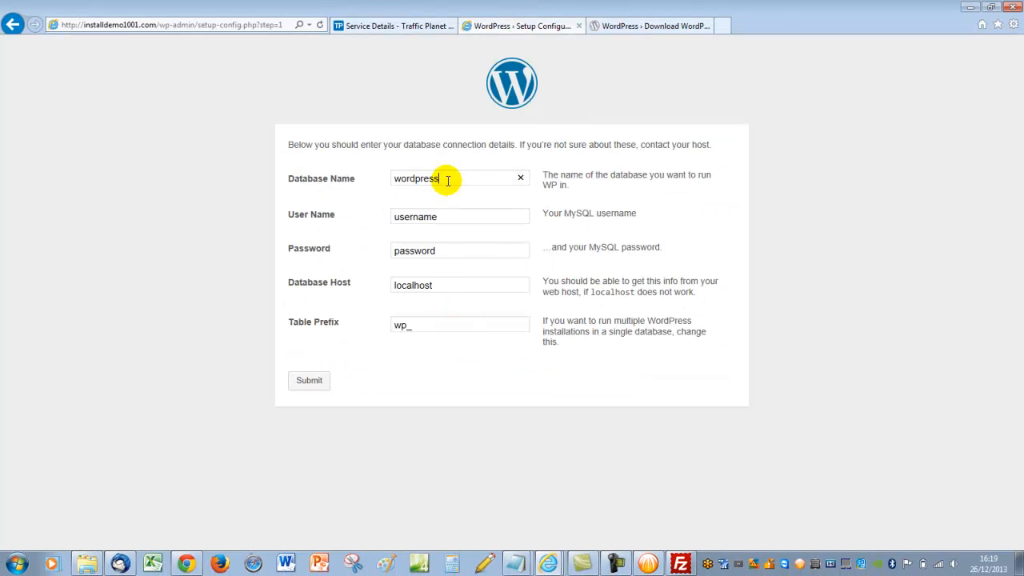
left_click_drag(448, 180, 314, 181)
type("install")
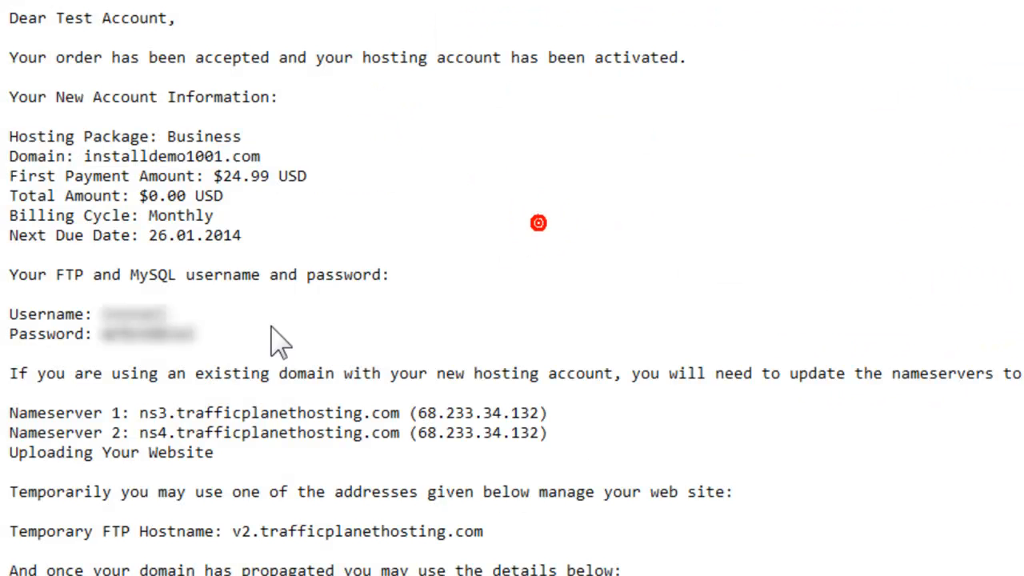
Fill in the MySQL username from the email, submit the database details, and run the install
double_click(102, 316)
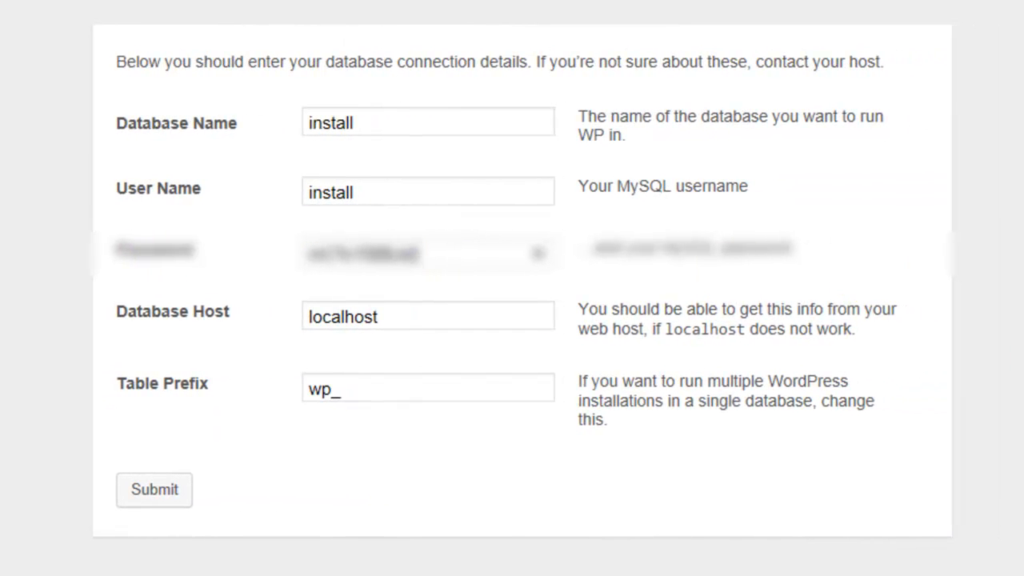
left_click(164, 496)
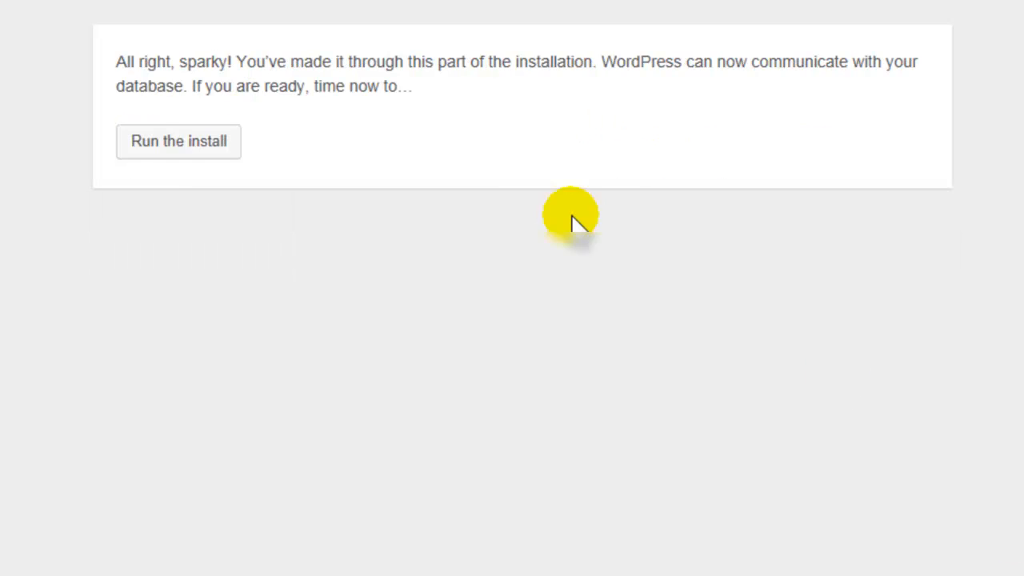
left_click(160, 144)
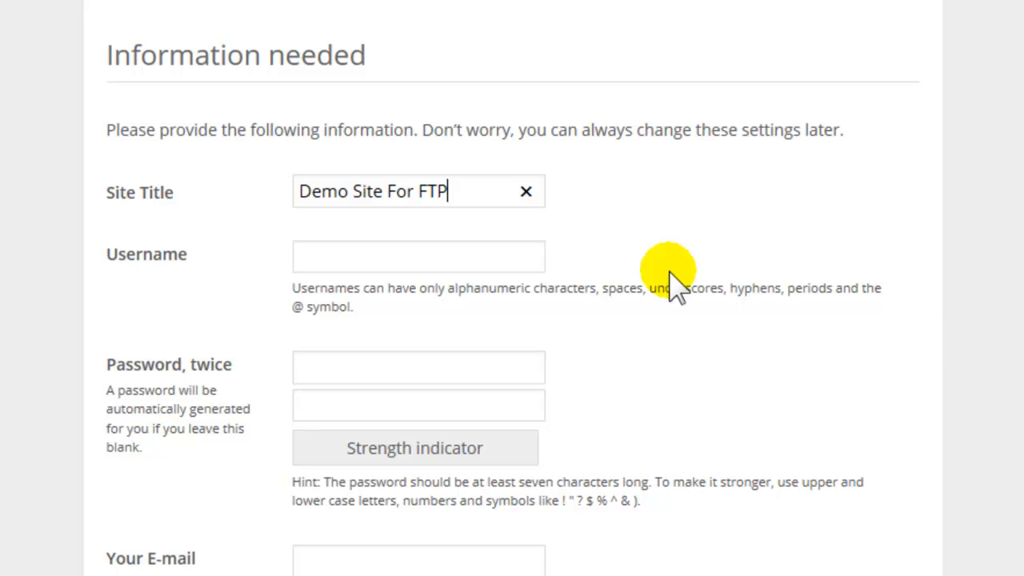
Enter admin username demo777 and type a password into both password fields
left_click(424, 253)
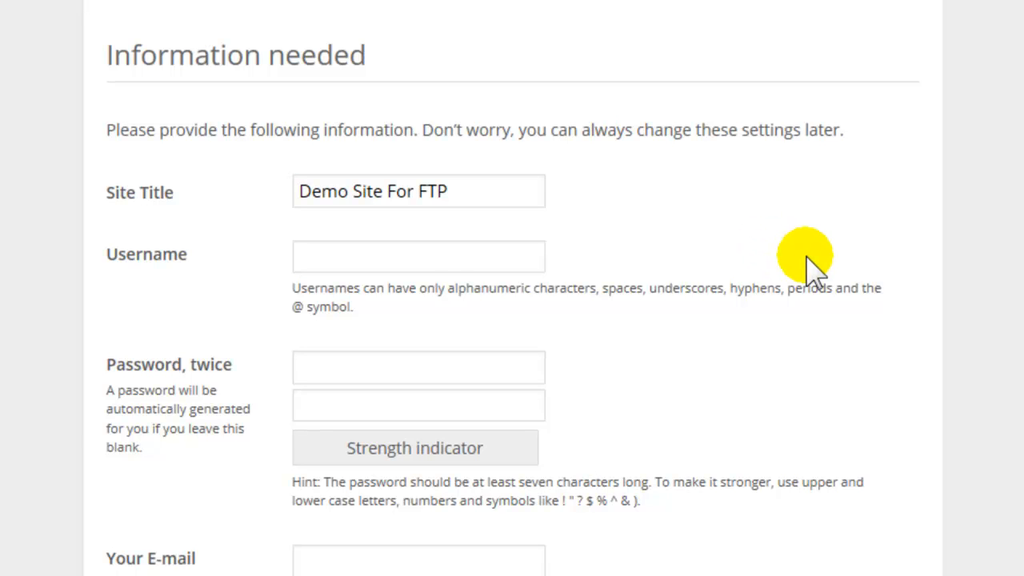
type("emo777")
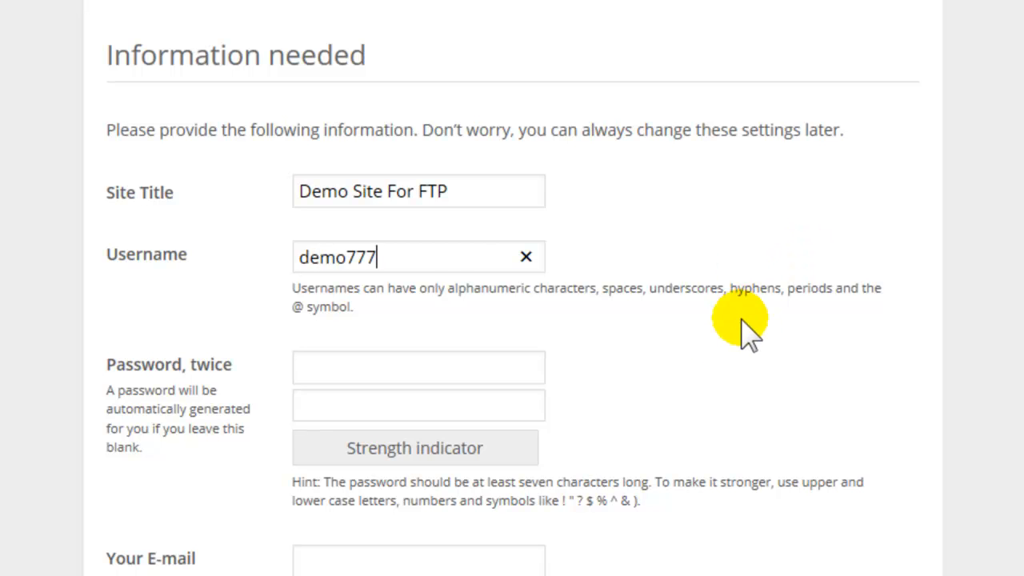
left_click(422, 368)
type("••••••••••")
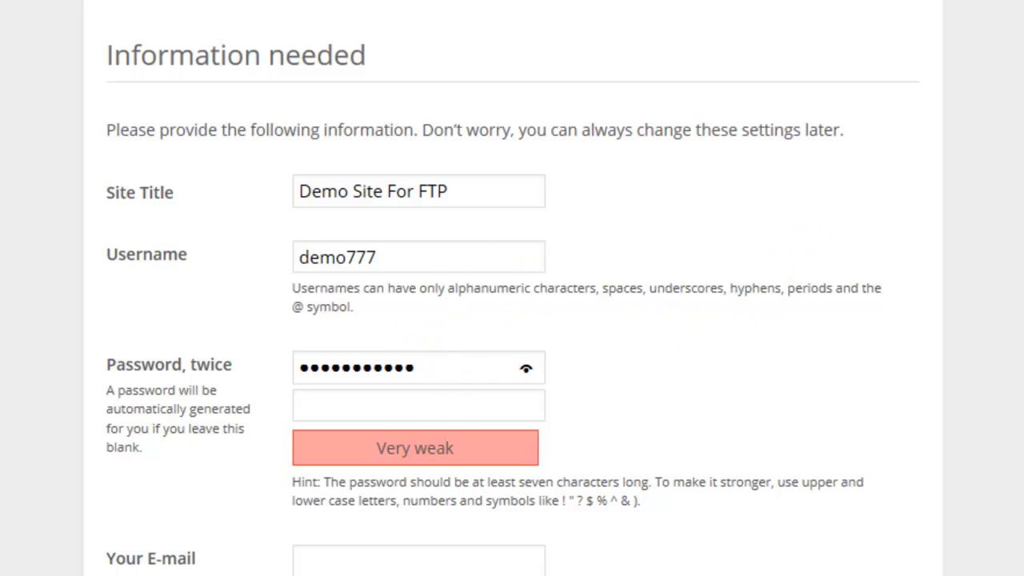
left_click(413, 412)
type("•••••••••••")
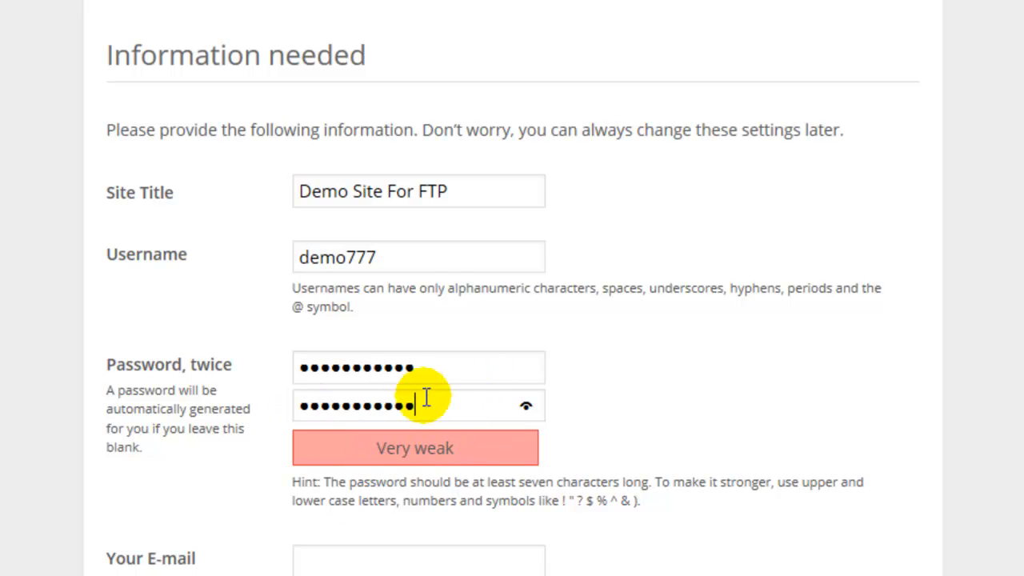
Clear both password fields and paste a matching password into the confirmation field
left_click_drag(429, 366, 119, 381)
key("BackSpace")
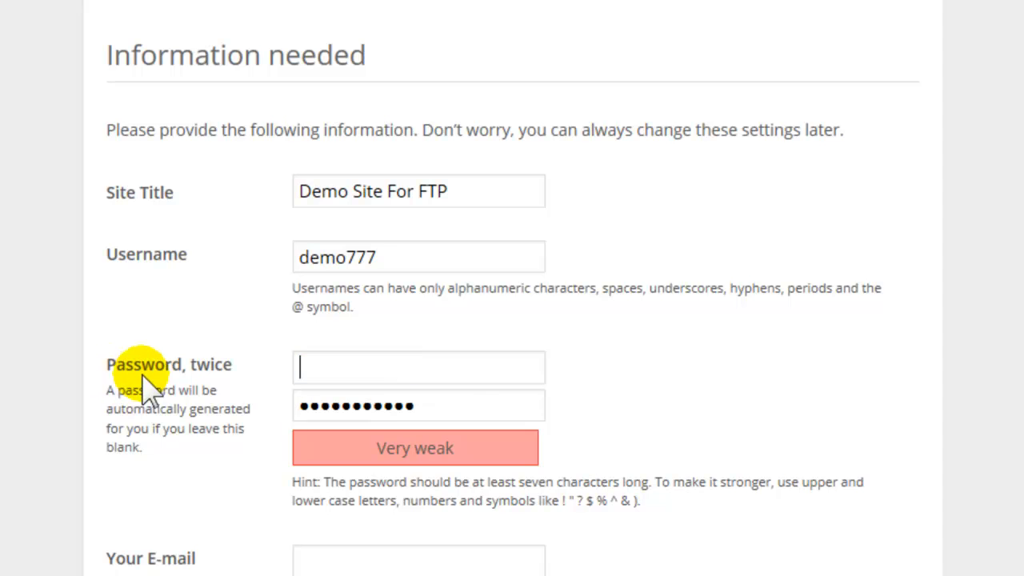
left_click_drag(441, 407, 107, 404)
key("BackSpace")
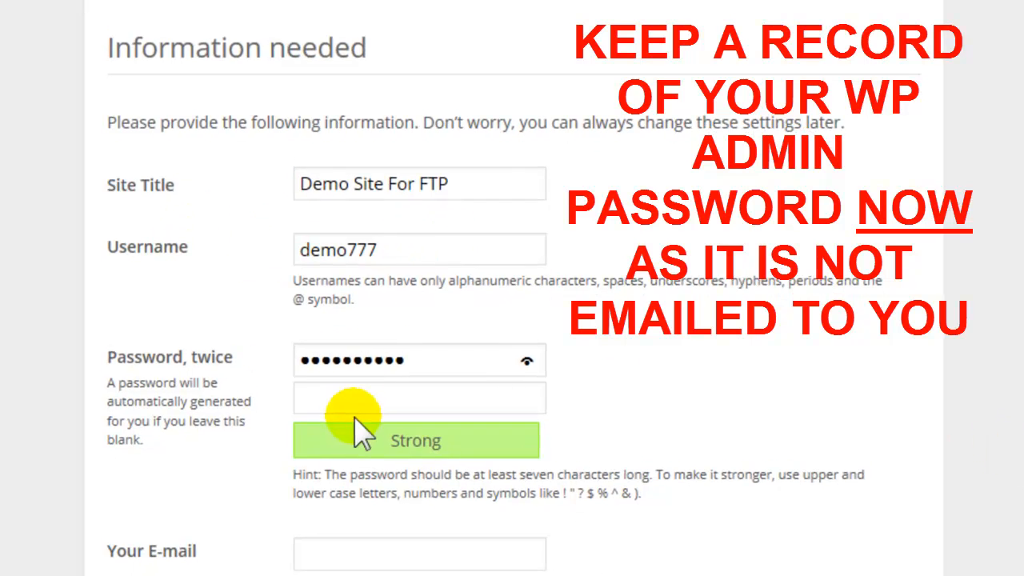
left_click(354, 399)
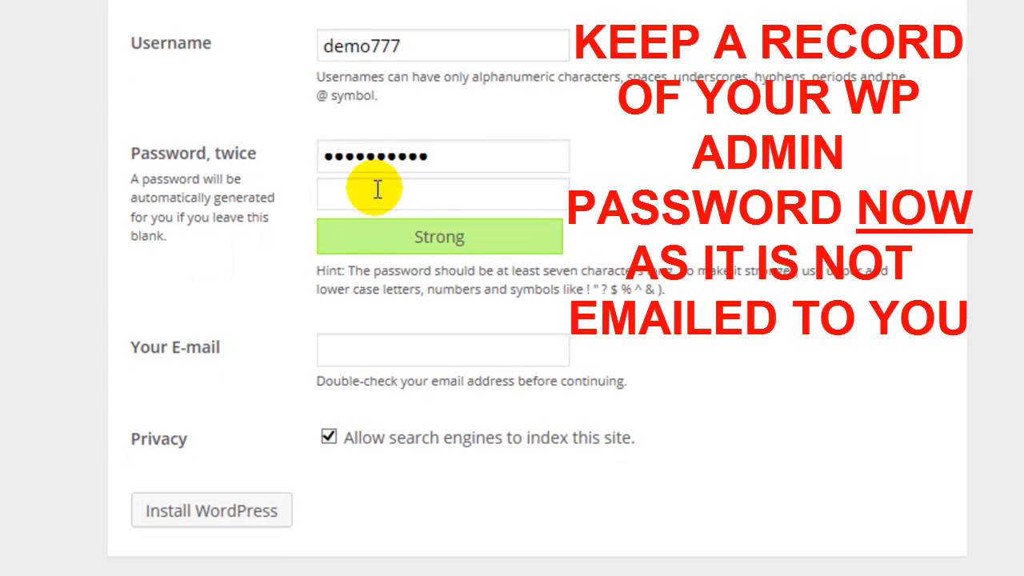
key("ctrl+v")
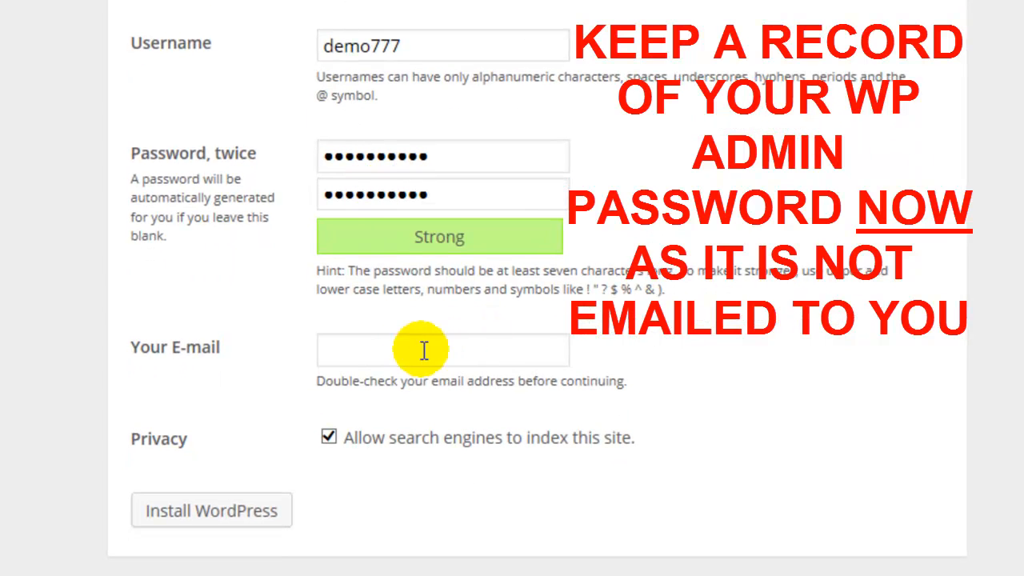
Fill in the admin e-mail address and install WordPress
left_click(392, 354)
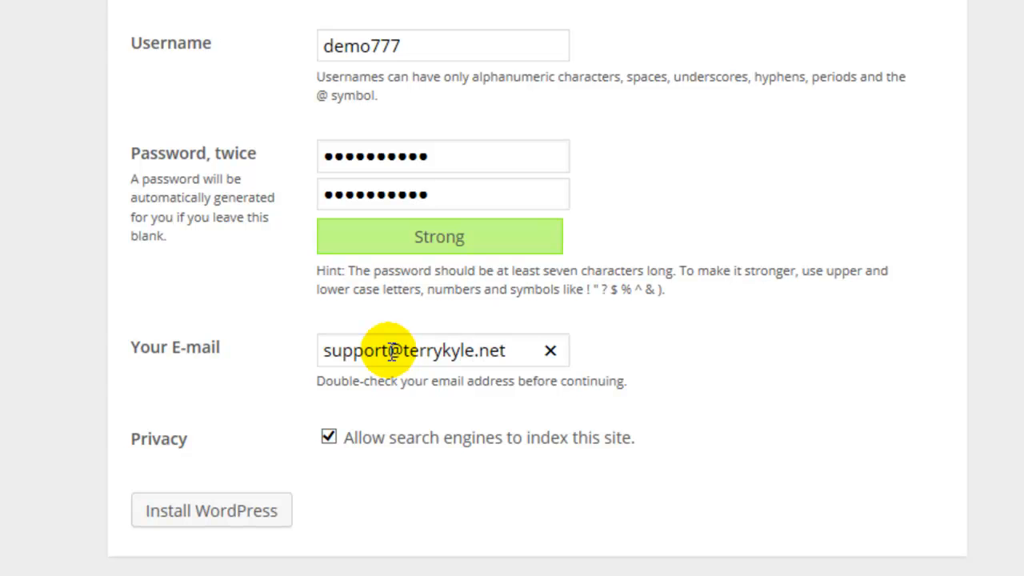
left_click(1010, 203)
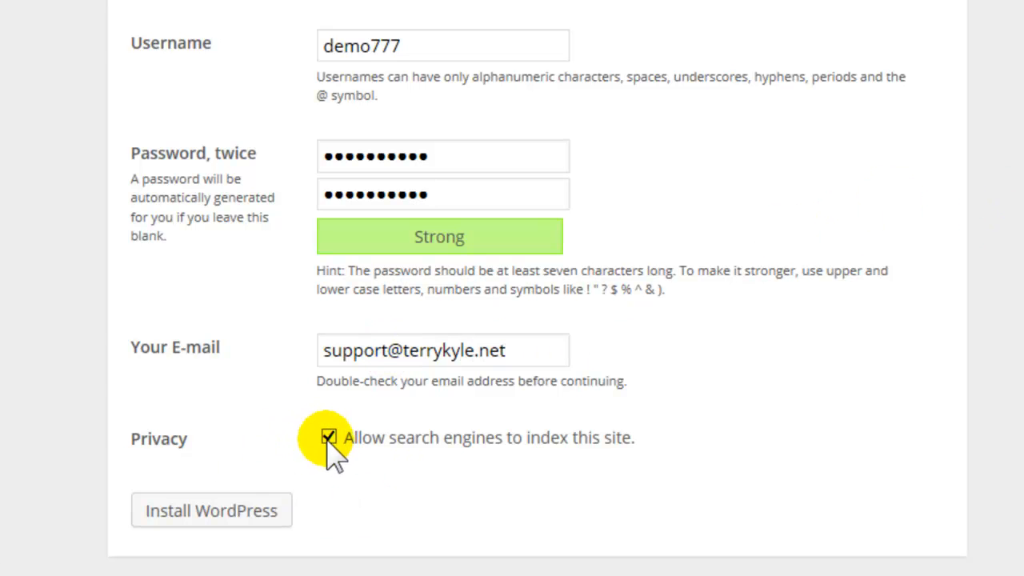
left_click(238, 503)
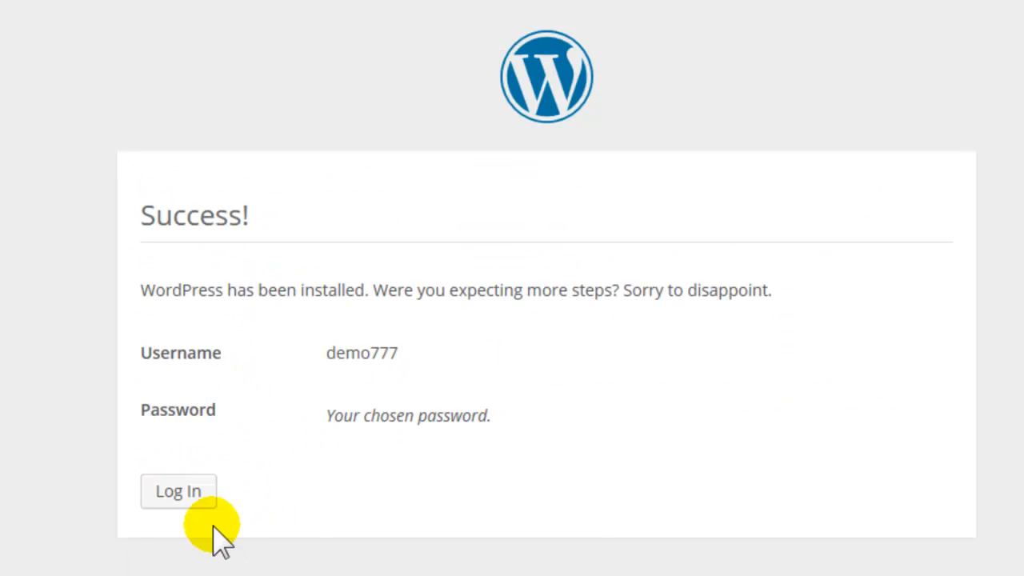
Log in to the dashboard as demo777 with Remember Me ticked
left_click(187, 491)
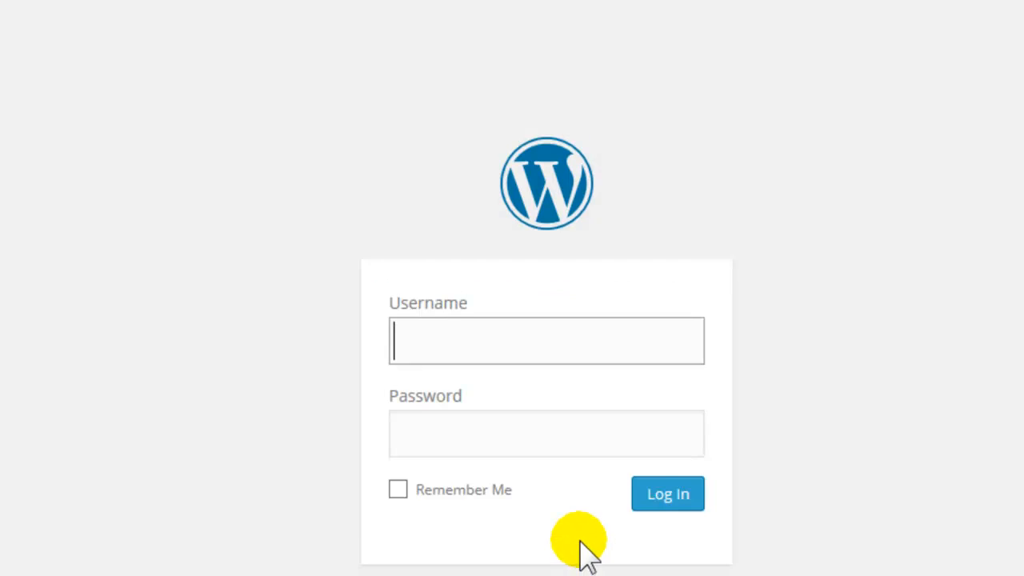
type("demo77")
left_click(382, 324)
type("**********")
left_click(355, 371)
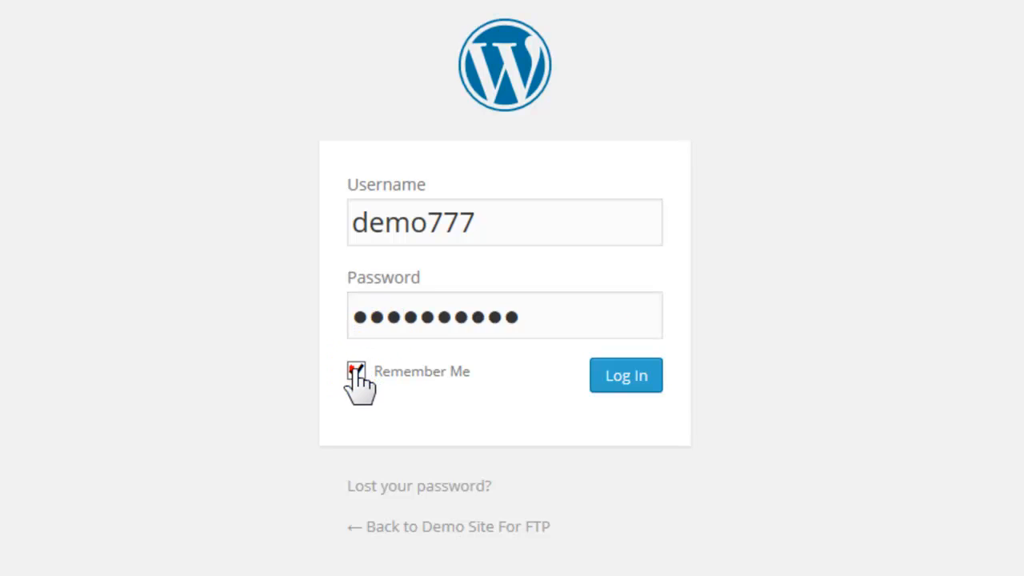
left_click(621, 377)
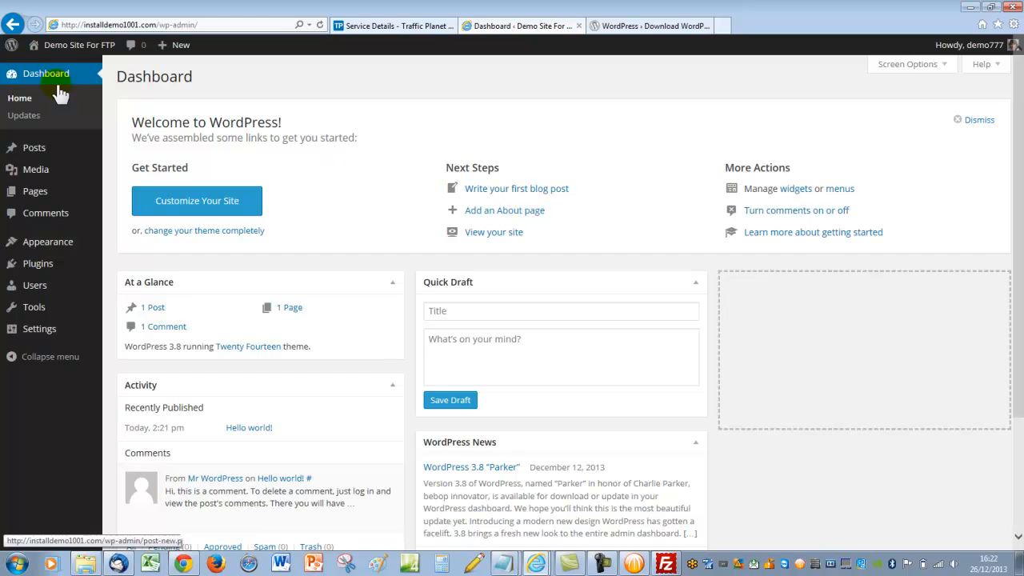
Open the site's public front page from the Visit Site link
mouse_move(56, 46)
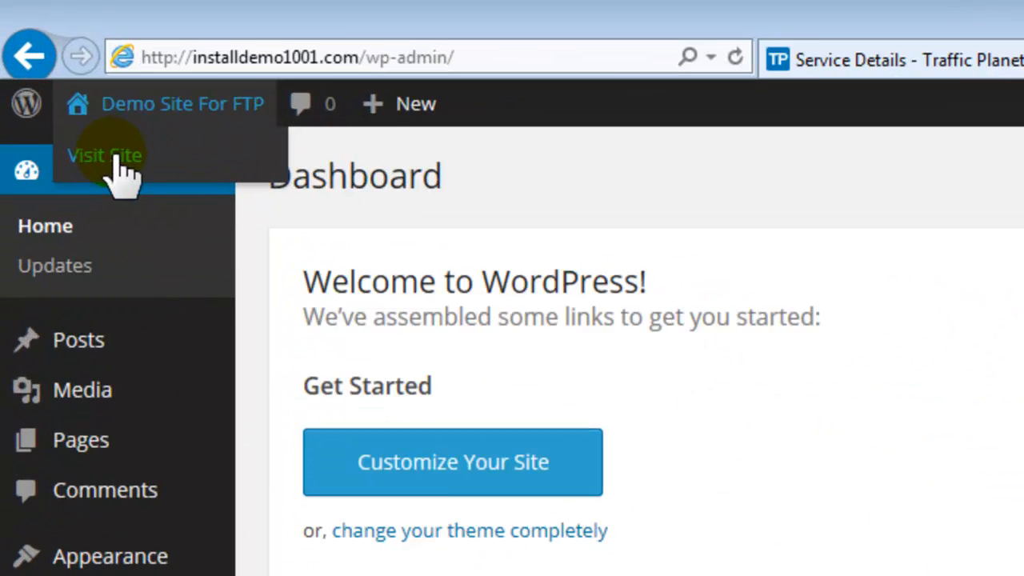
right_click(118, 156)
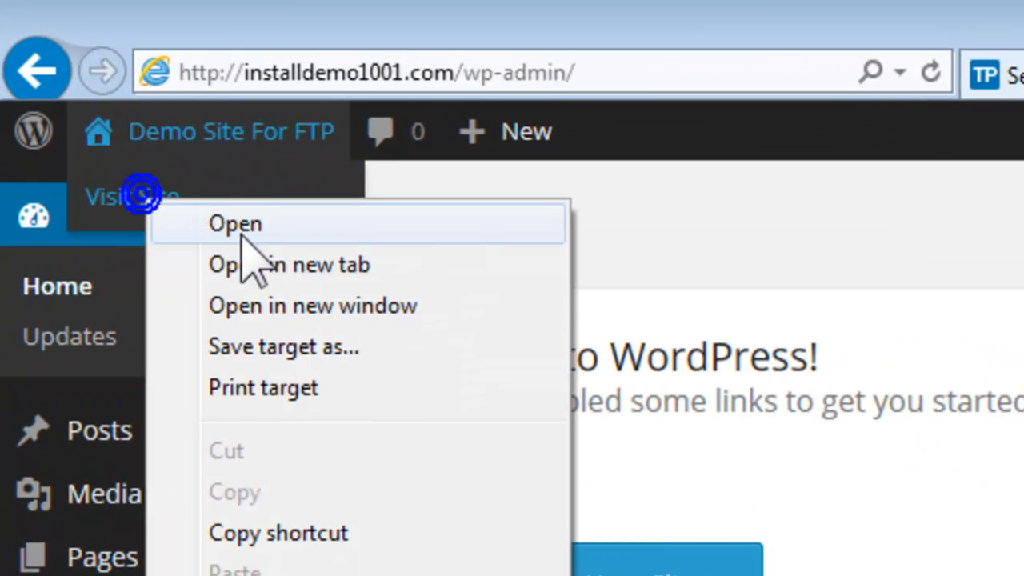
left_click(217, 185)
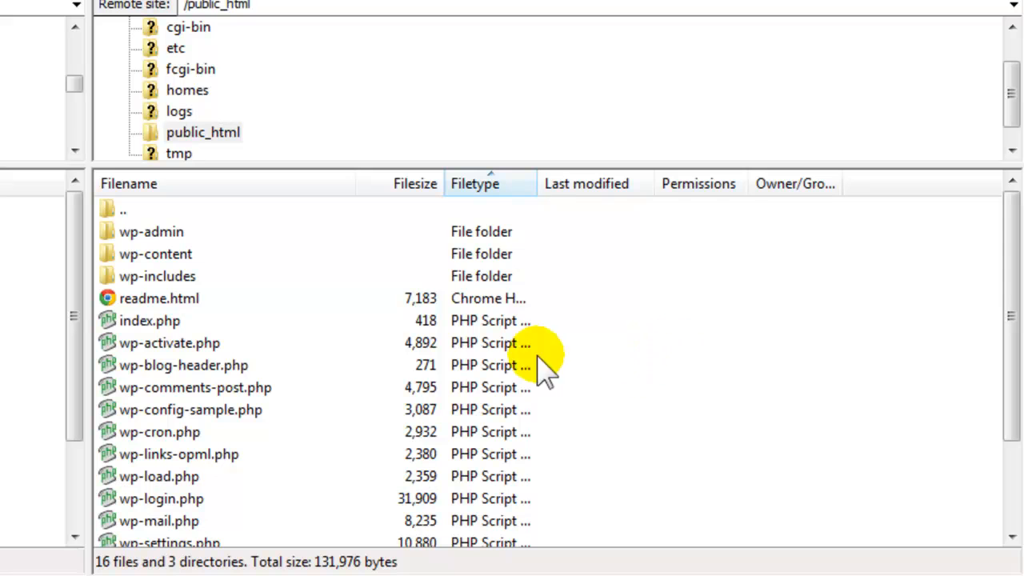
Show the server root '/' and highlight cgi-bin, etc, fcgi-bin, homes, then public_html
left_click_drag(1010, 80, 1015, 60)
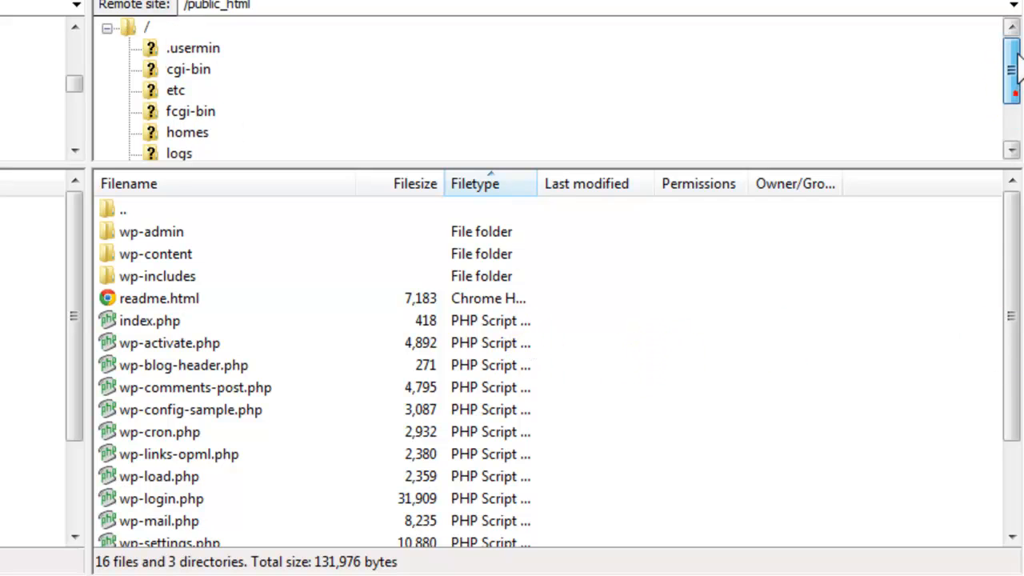
double_click(148, 28)
left_click(148, 28)
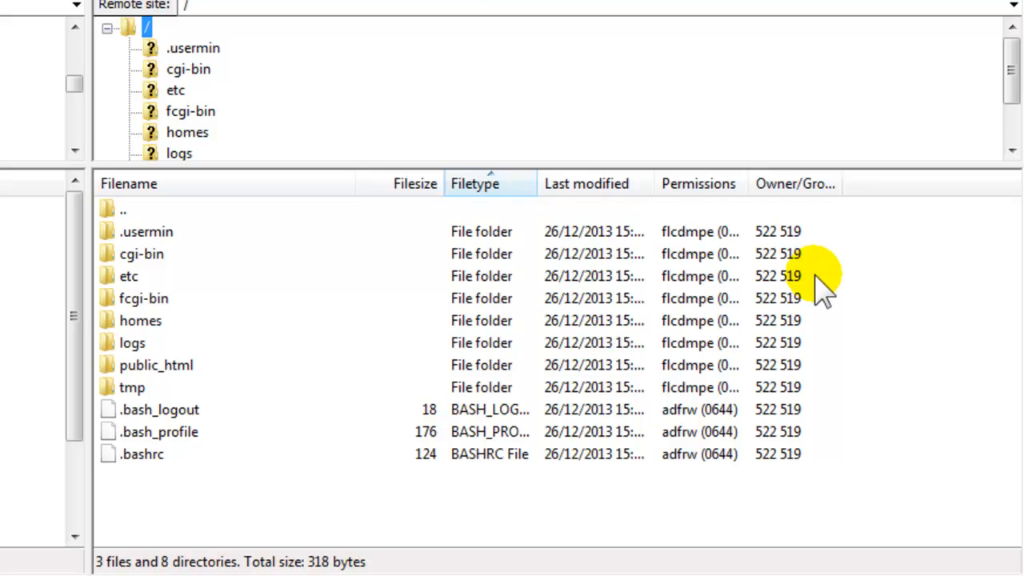
left_click(130, 256)
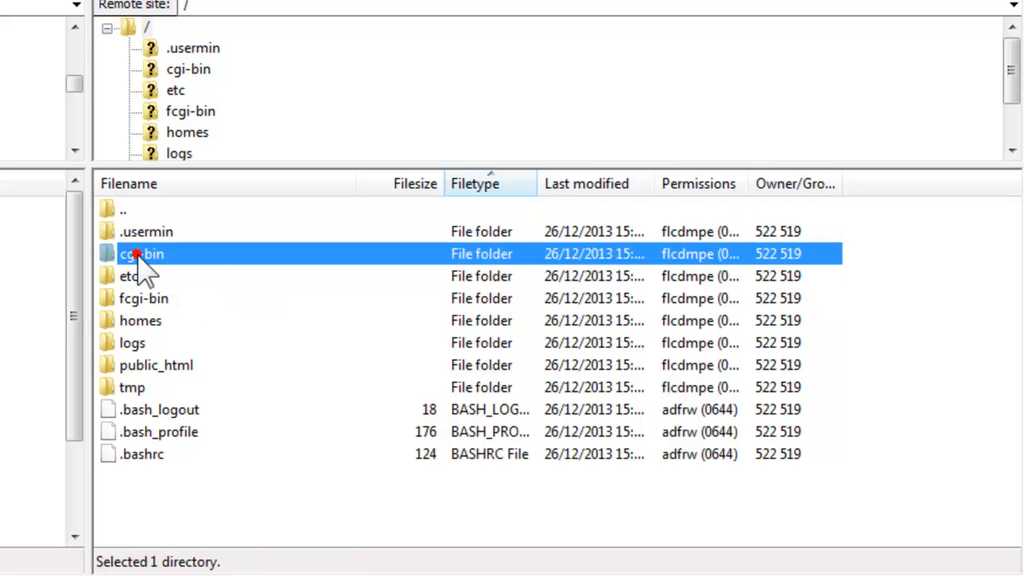
left_click(130, 277)
left_click(130, 299)
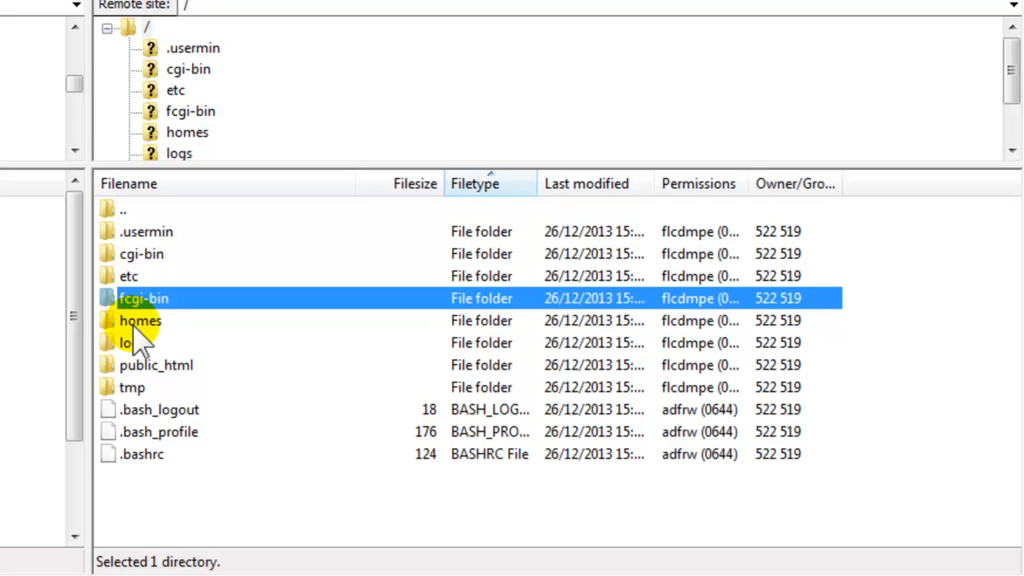
left_click(131, 321)
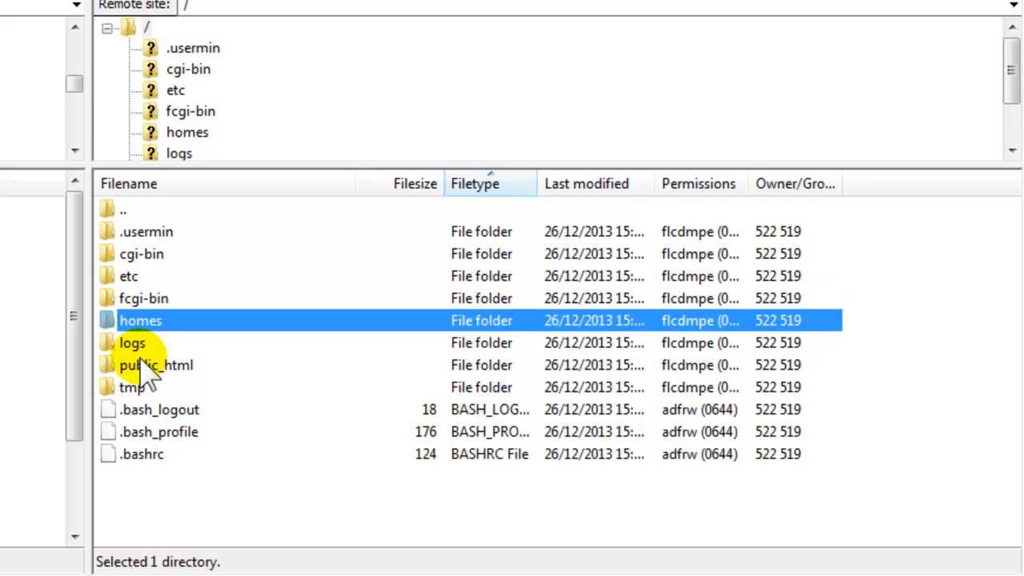
left_click(137, 366)
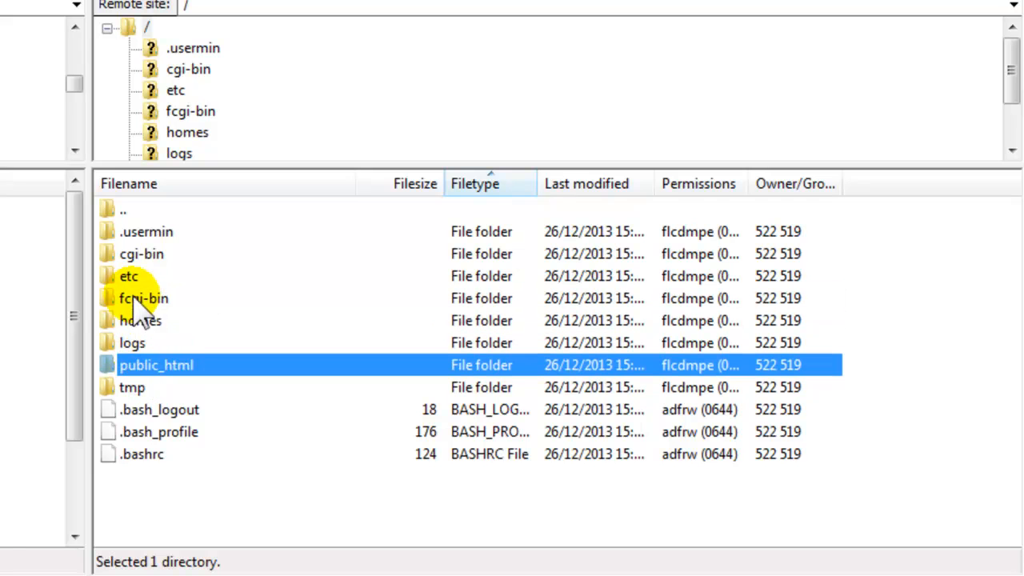